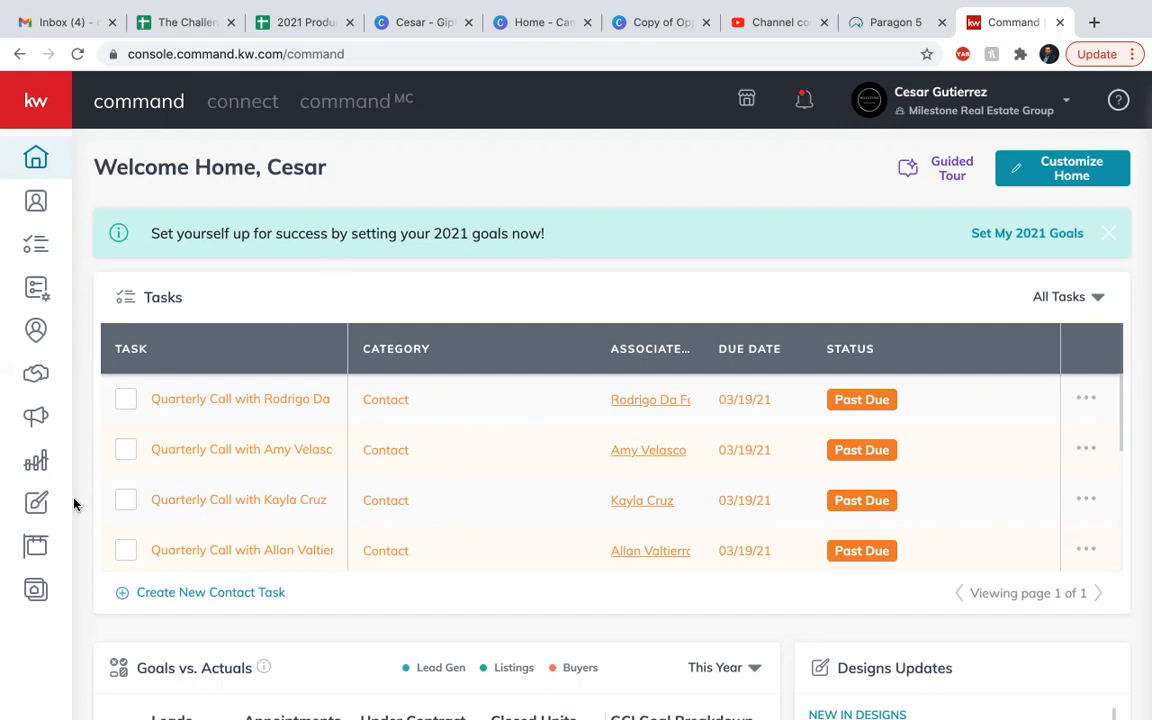
Start a new design of the Email type in Designs and proceed to template selection.
{"action": "left_click", "coordinate": [36, 505]}
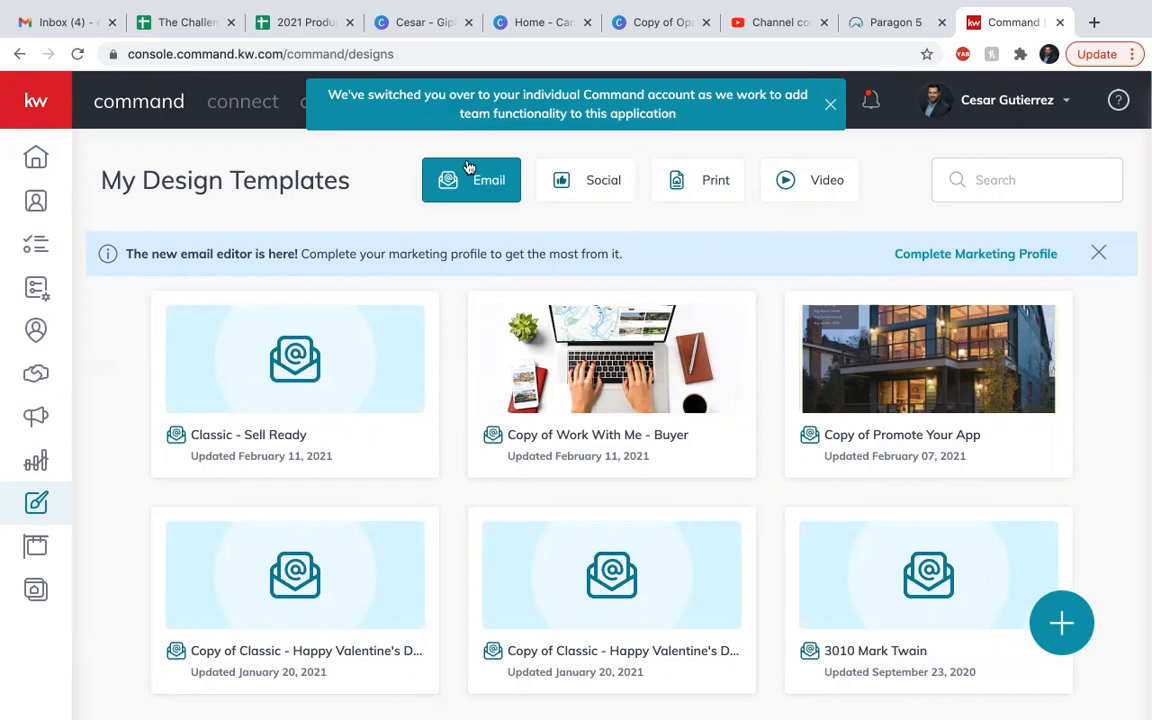
{"action": "left_click", "coordinate": [1063, 627]}
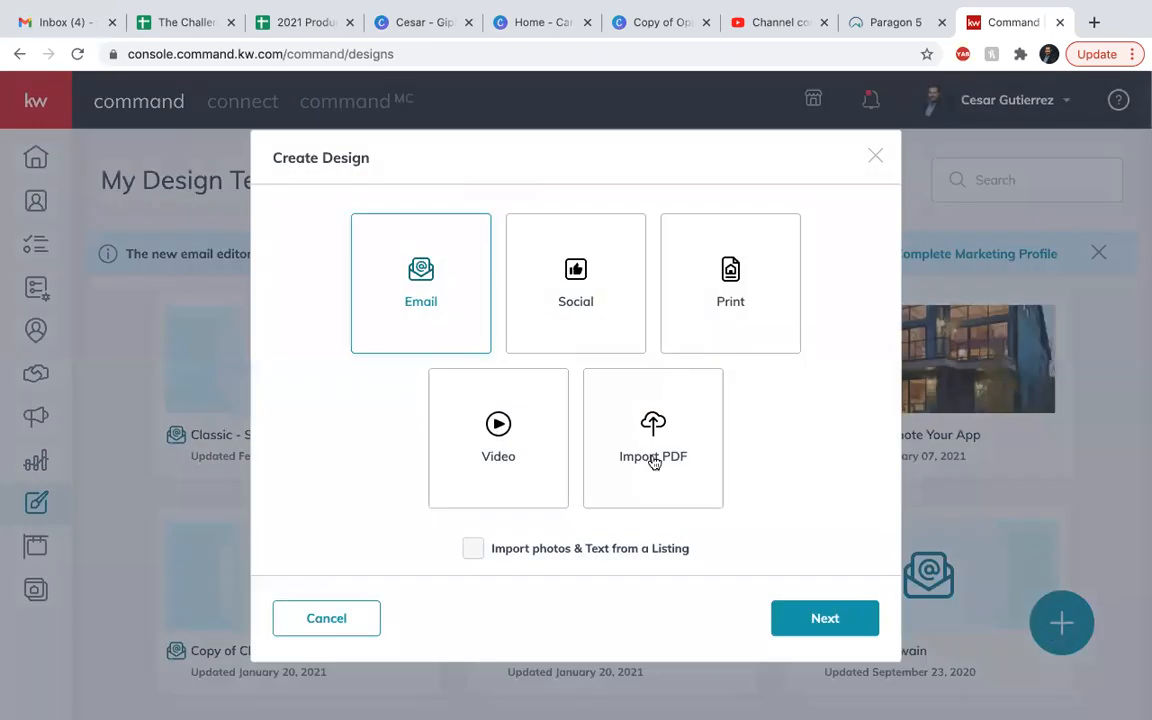
{"action": "left_click", "coordinate": [818, 617]}
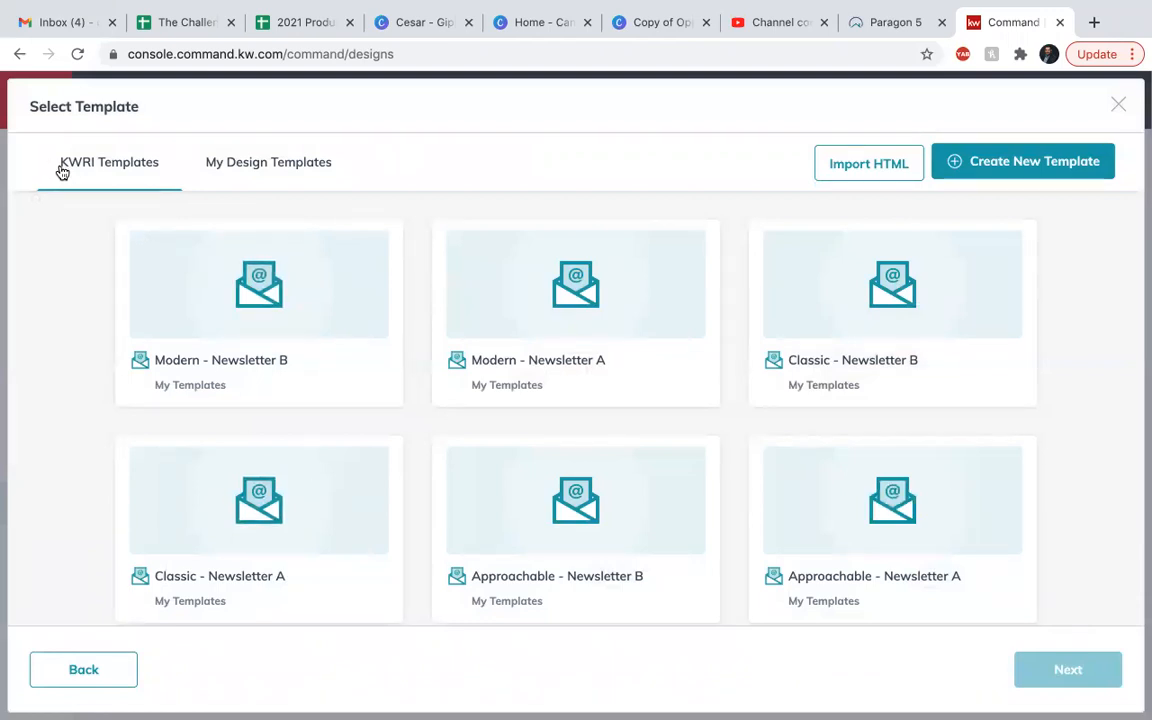
Load more KWRI email templates and open Classic - Buy vs. Rent in the email editor.
{"action": "scroll", "coordinate": [442, 473], "scroll_direction": "down", "scroll_amount": 3}
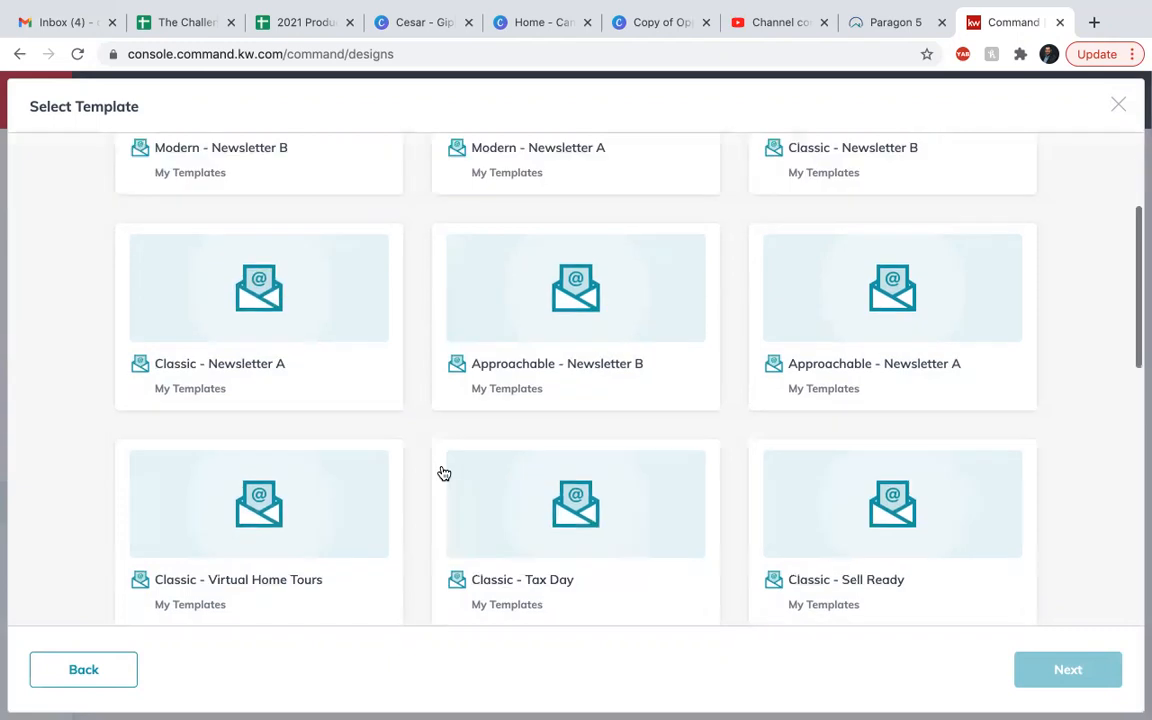
{"action": "scroll", "coordinate": [444, 473], "scroll_direction": "down", "scroll_amount": 5}
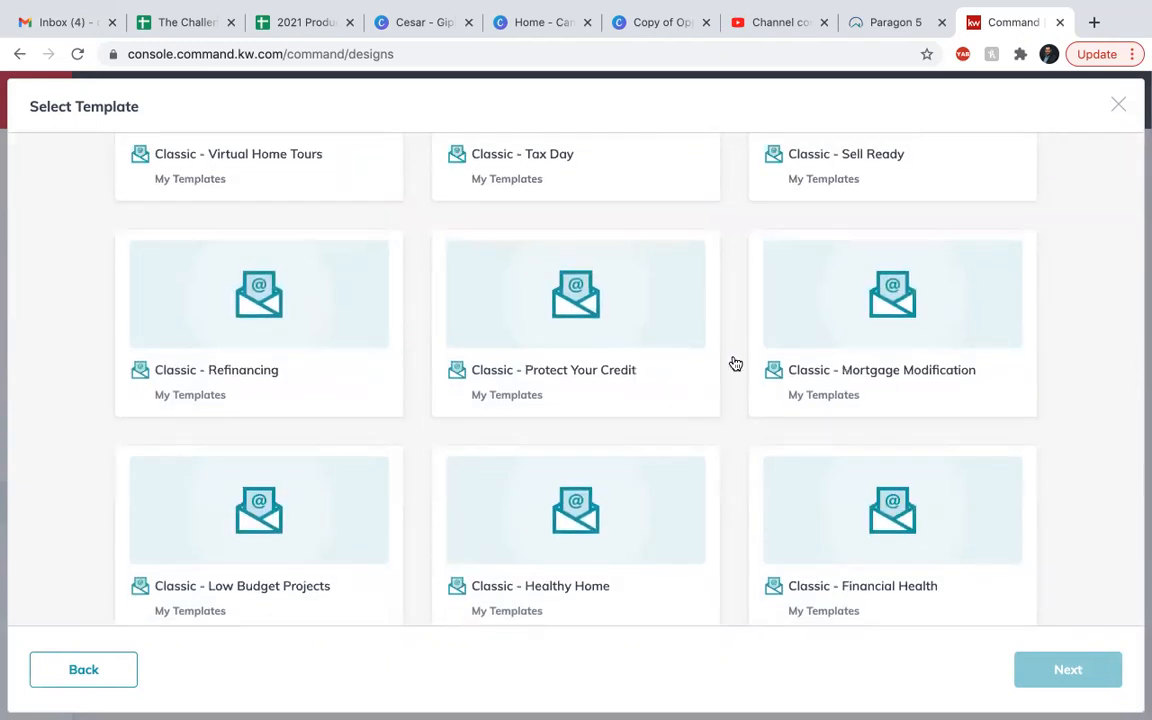
{"action": "scroll", "coordinate": [641, 436], "scroll_direction": "down", "scroll_amount": 1}
{"action": "scroll", "coordinate": [560, 481], "scroll_direction": "down", "scroll_amount": 3}
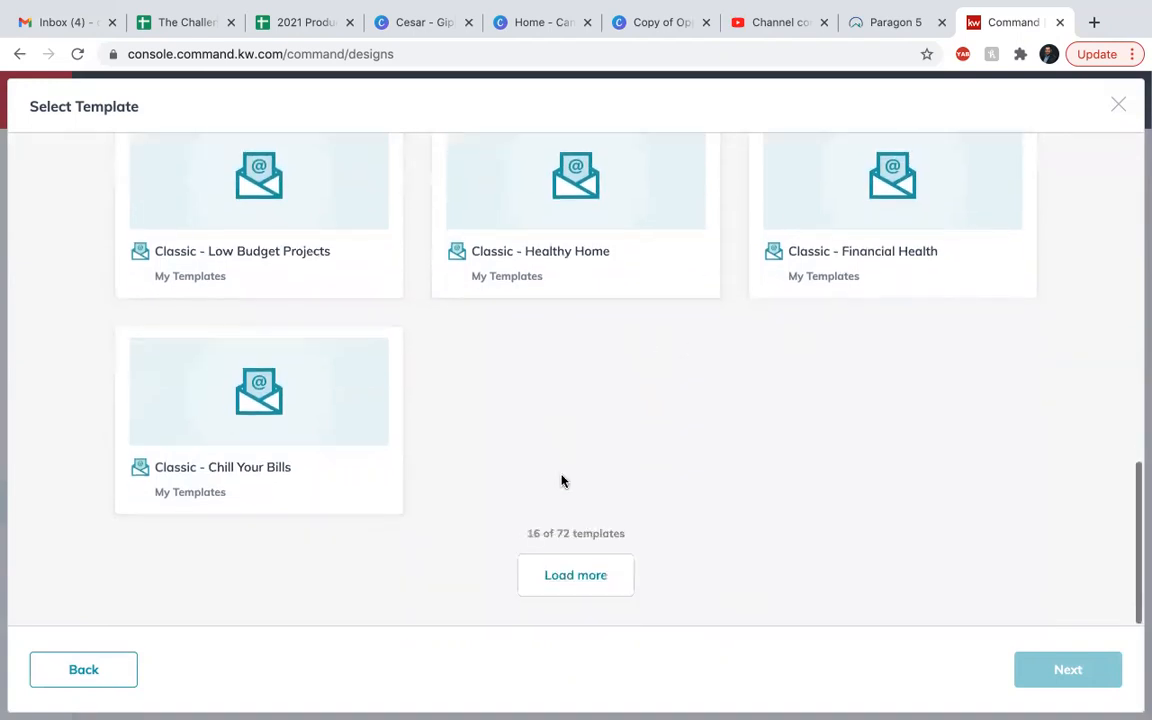
{"action": "left_click", "coordinate": [566, 572]}
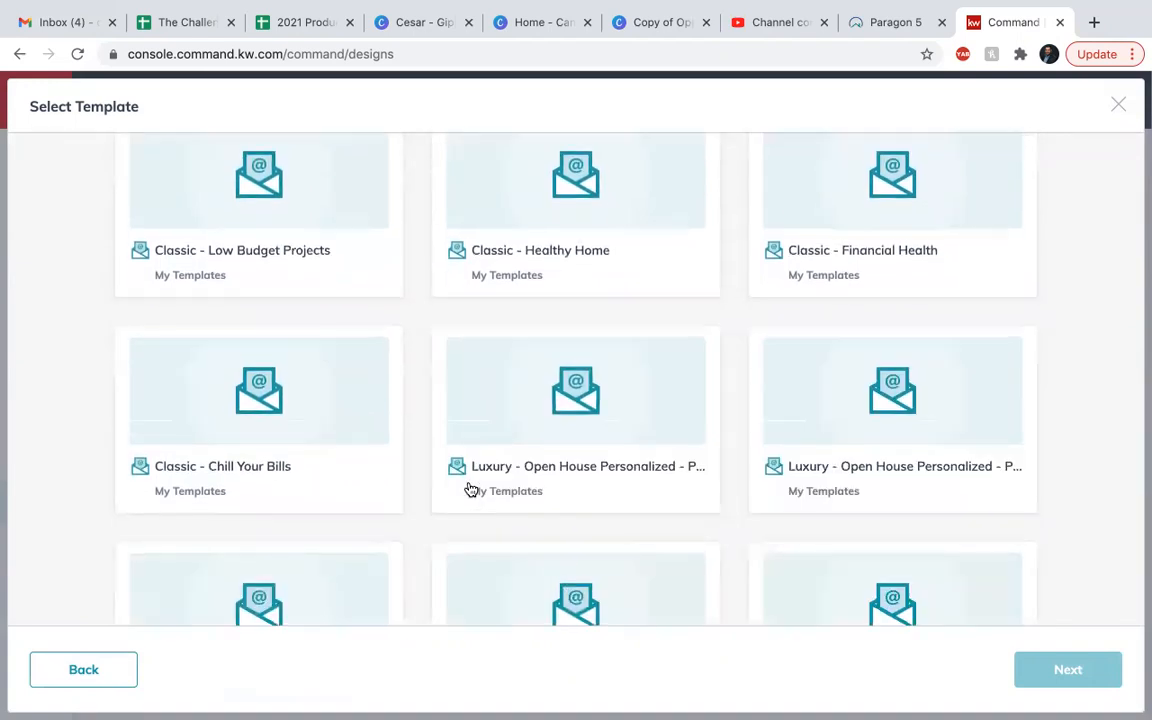
{"action": "scroll", "coordinate": [470, 489], "scroll_direction": "down", "scroll_amount": 5}
{"action": "scroll", "coordinate": [470, 489], "scroll_direction": "down", "scroll_amount": 3}
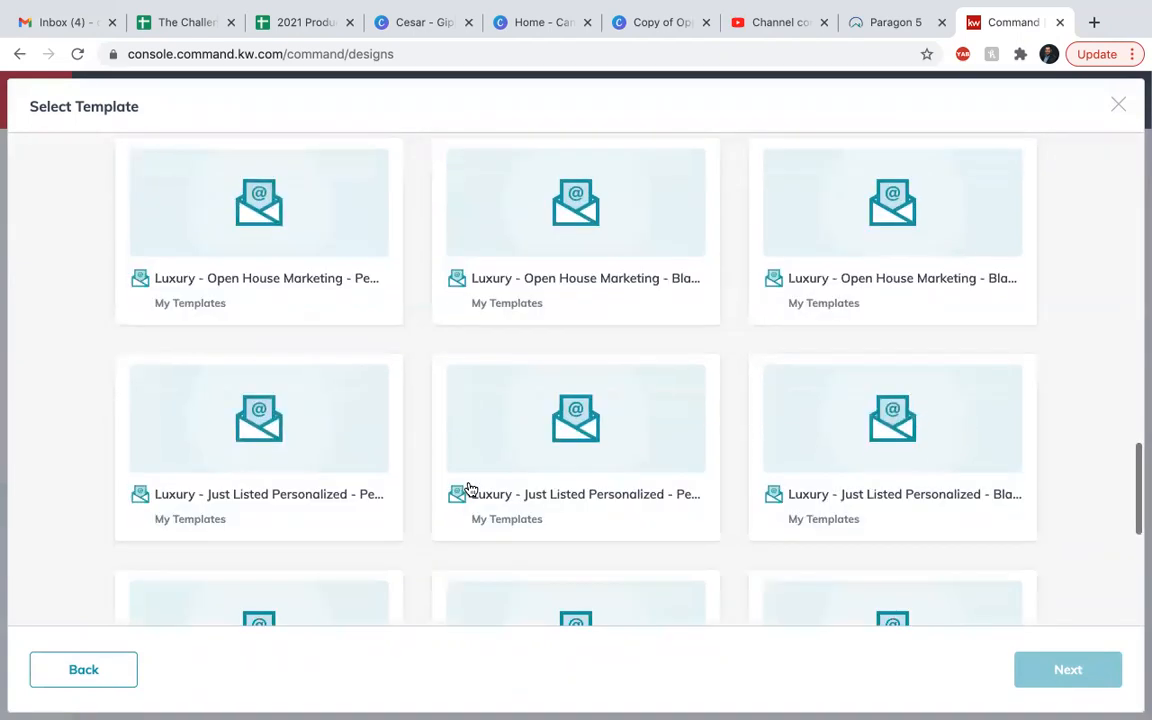
{"action": "scroll", "coordinate": [470, 489], "scroll_direction": "down", "scroll_amount": 5}
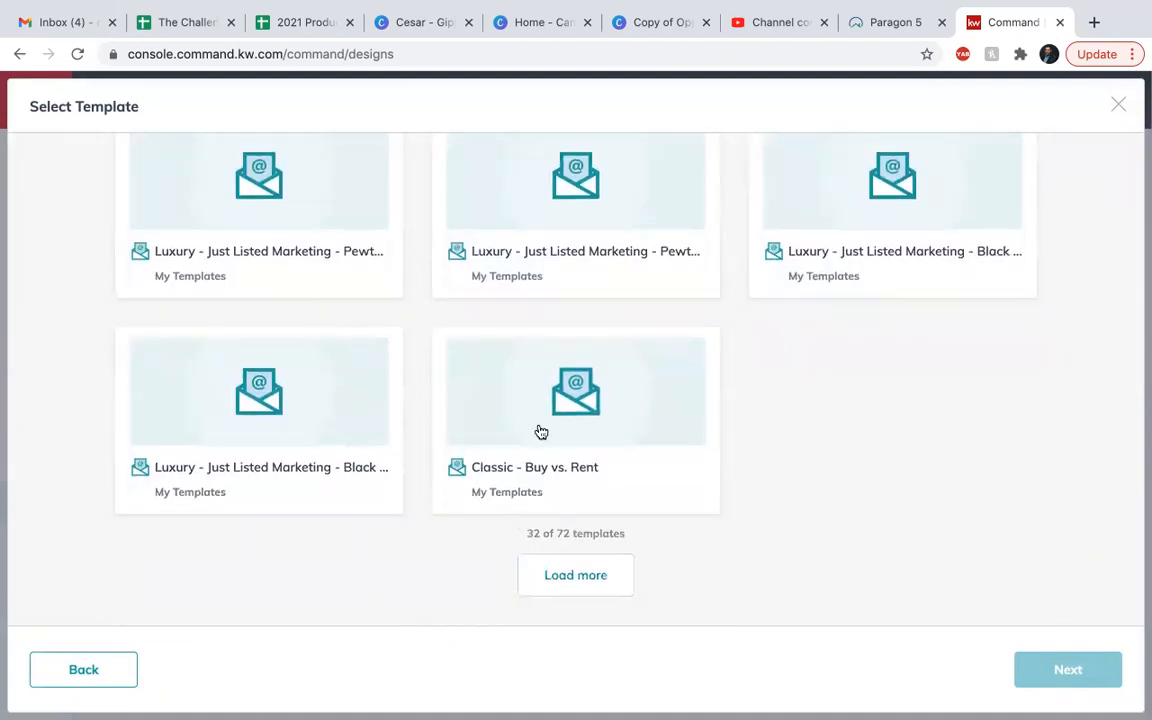
{"action": "left_click", "coordinate": [590, 436]}
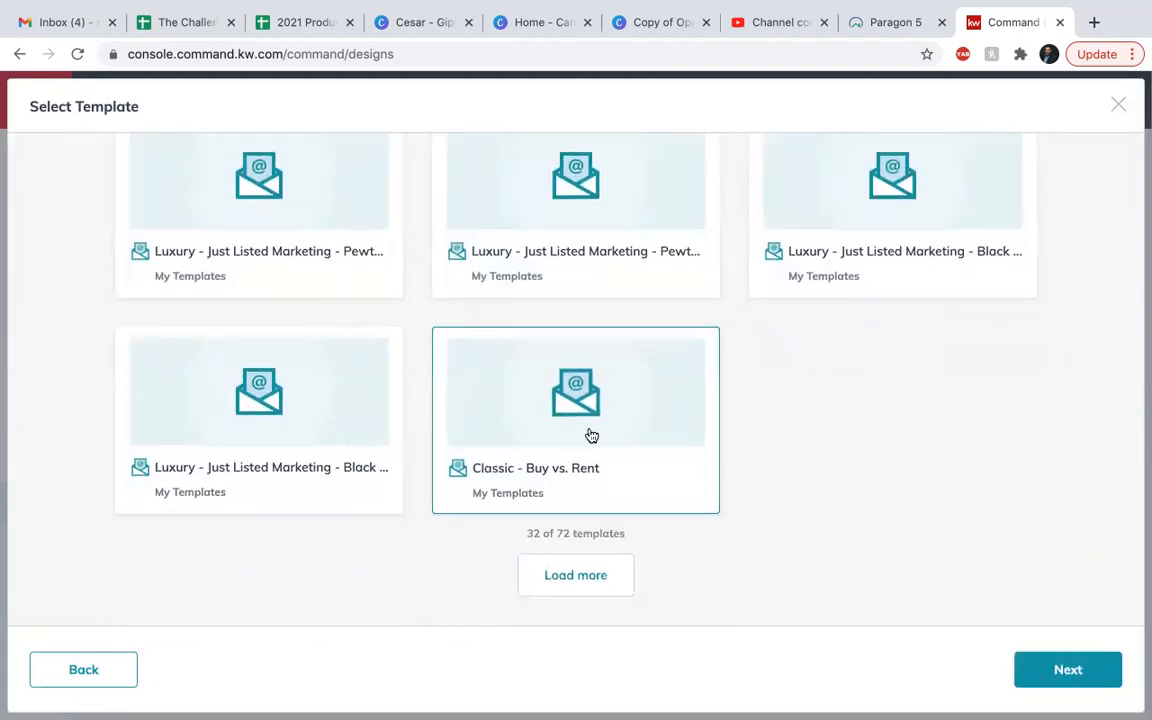
{"action": "left_click", "coordinate": [1054, 672]}
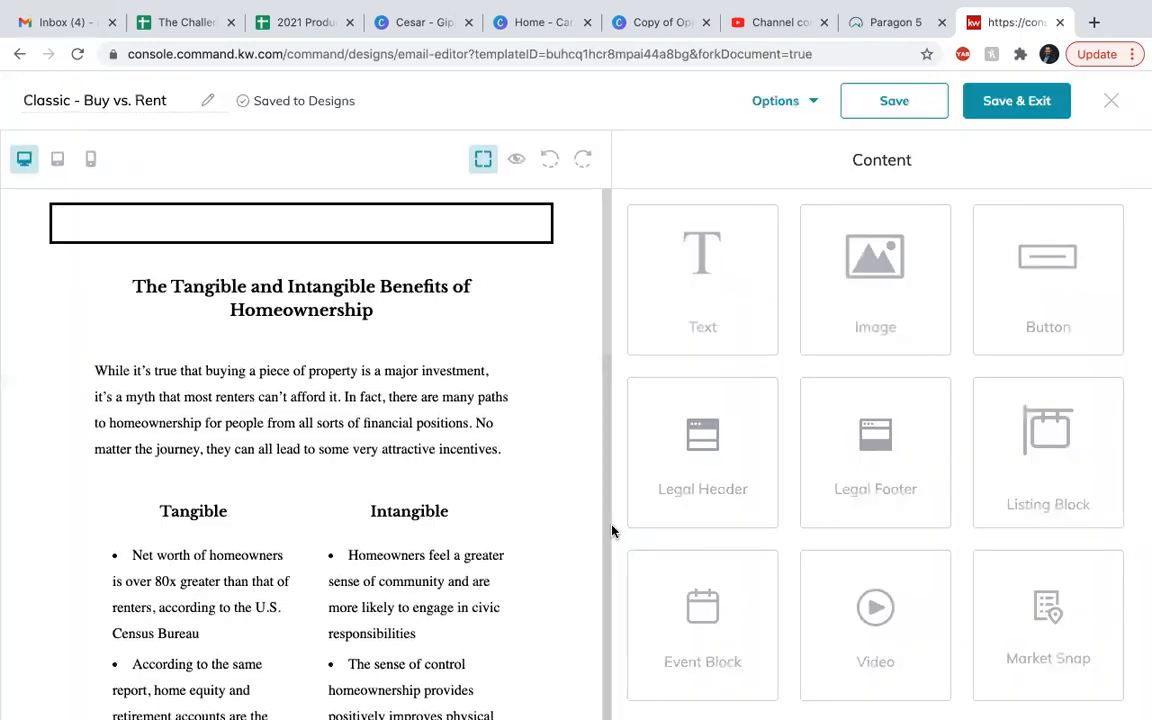
Read through the Buy vs. Rent email, including the tangible and intangible benefits, closing paragraph and agent contact block.
{"action": "scroll", "coordinate": [430, 370], "scroll_direction": "down", "scroll_amount": 1}
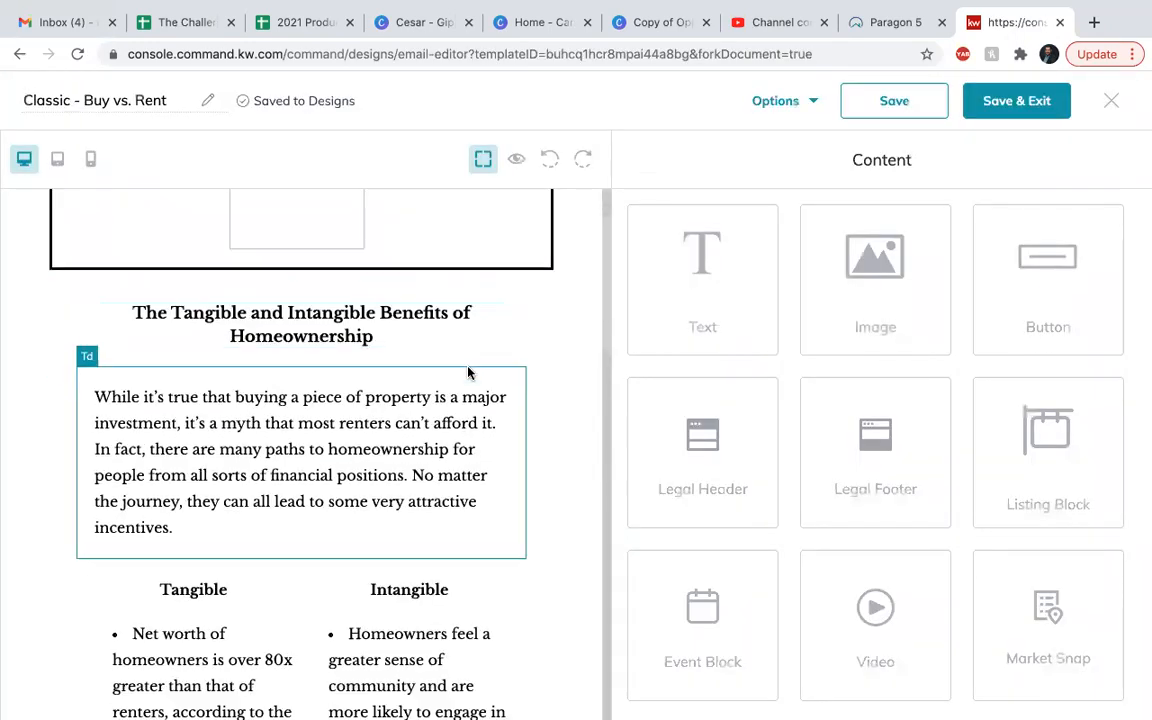
{"action": "scroll", "coordinate": [380, 493], "scroll_direction": "down", "scroll_amount": 10}
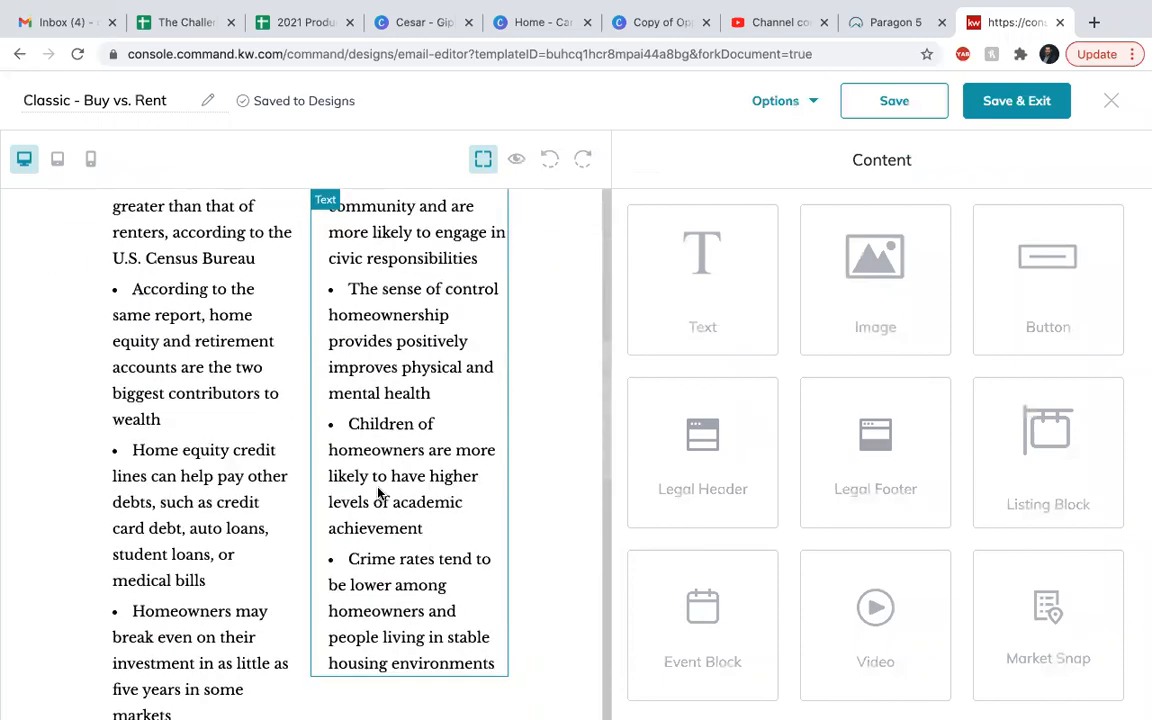
{"action": "scroll", "coordinate": [378, 490], "scroll_direction": "up", "scroll_amount": 3}
{"action": "scroll", "coordinate": [378, 490], "scroll_direction": "up", "scroll_amount": 6}
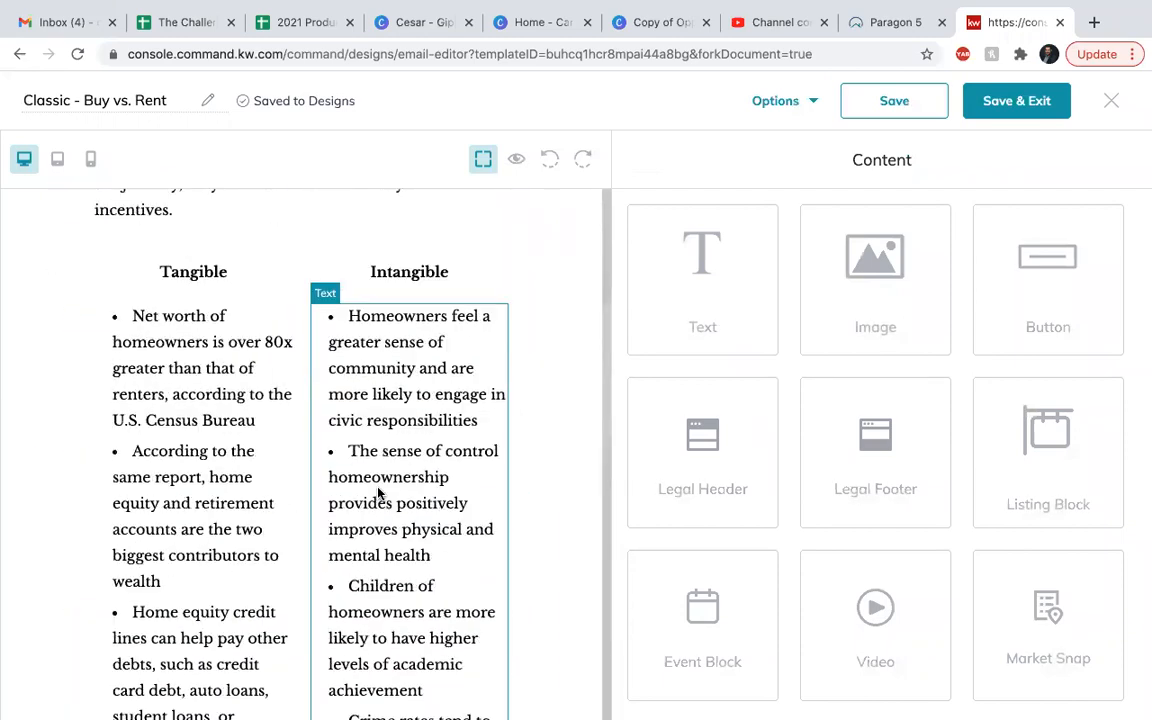
{"action": "scroll", "coordinate": [447, 433], "scroll_direction": "up", "scroll_amount": 2}
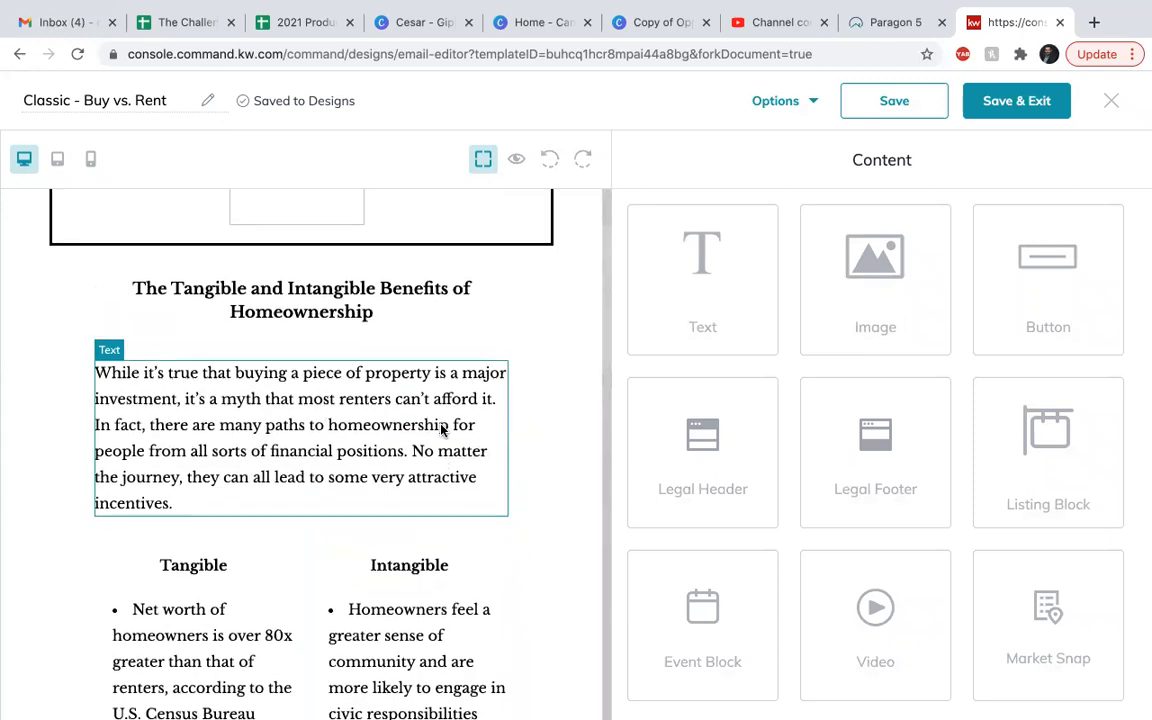
{"action": "scroll", "coordinate": [441, 430], "scroll_direction": "down", "scroll_amount": 1}
{"action": "scroll", "coordinate": [441, 430], "scroll_direction": "up", "scroll_amount": 1}
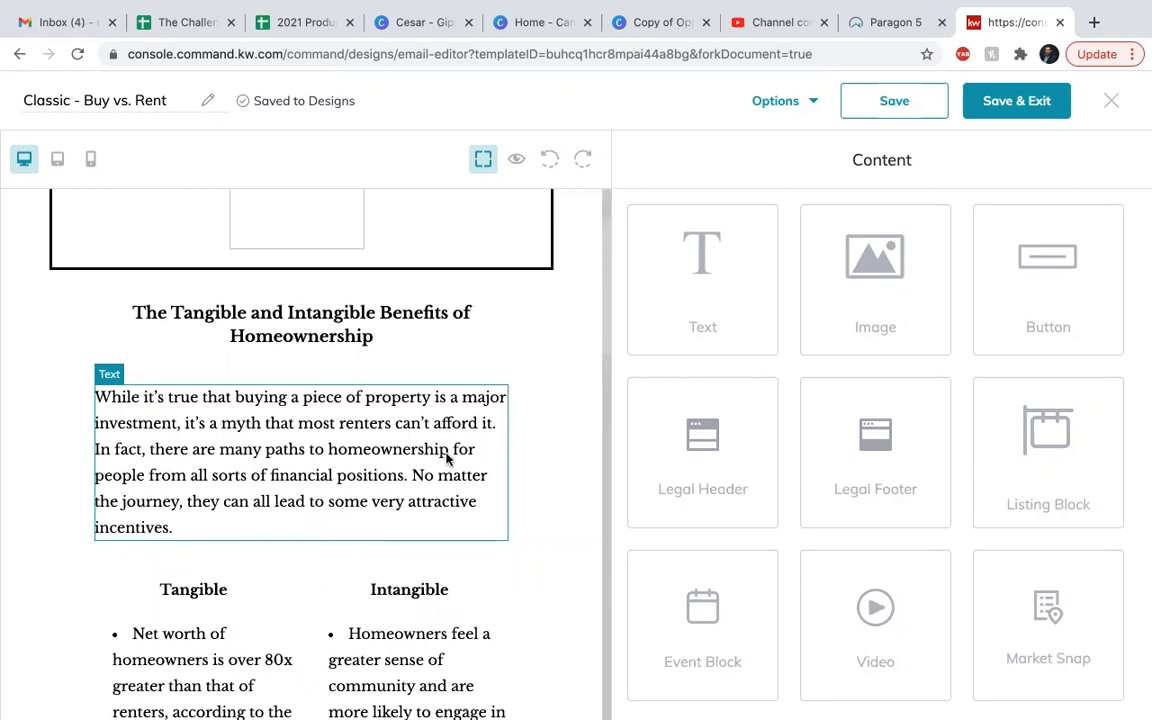
{"action": "scroll", "coordinate": [441, 430], "scroll_direction": "down", "scroll_amount": 1}
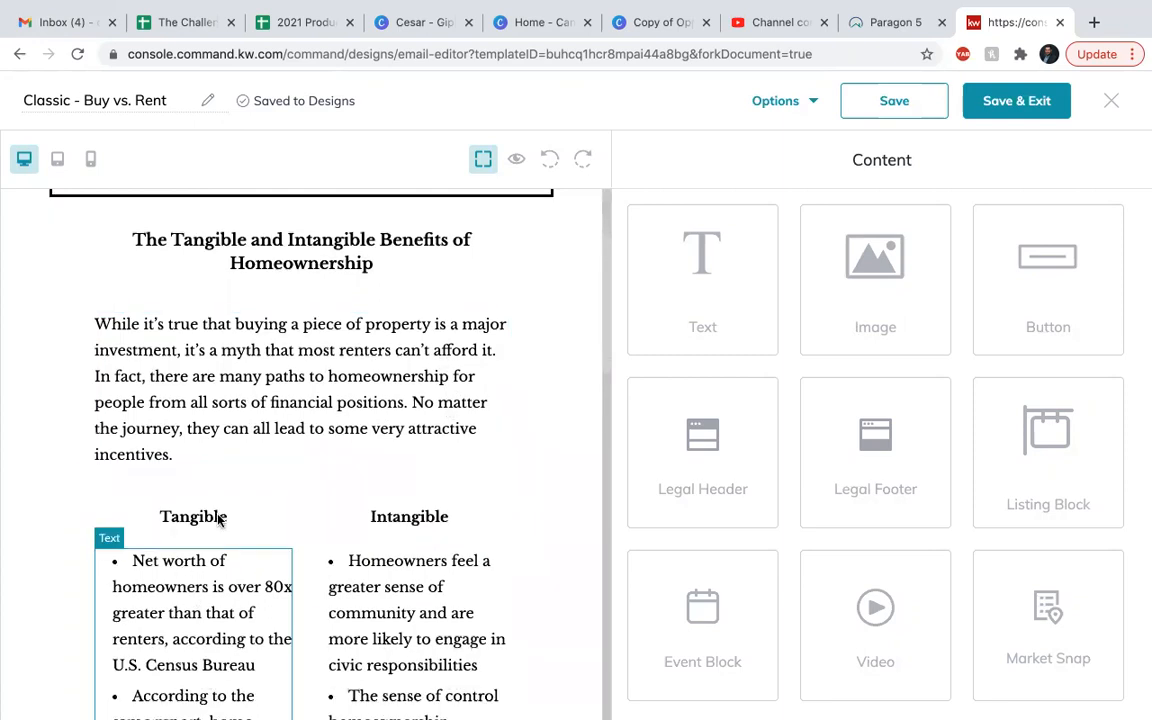
{"action": "scroll", "coordinate": [405, 538], "scroll_direction": "down", "scroll_amount": 8}
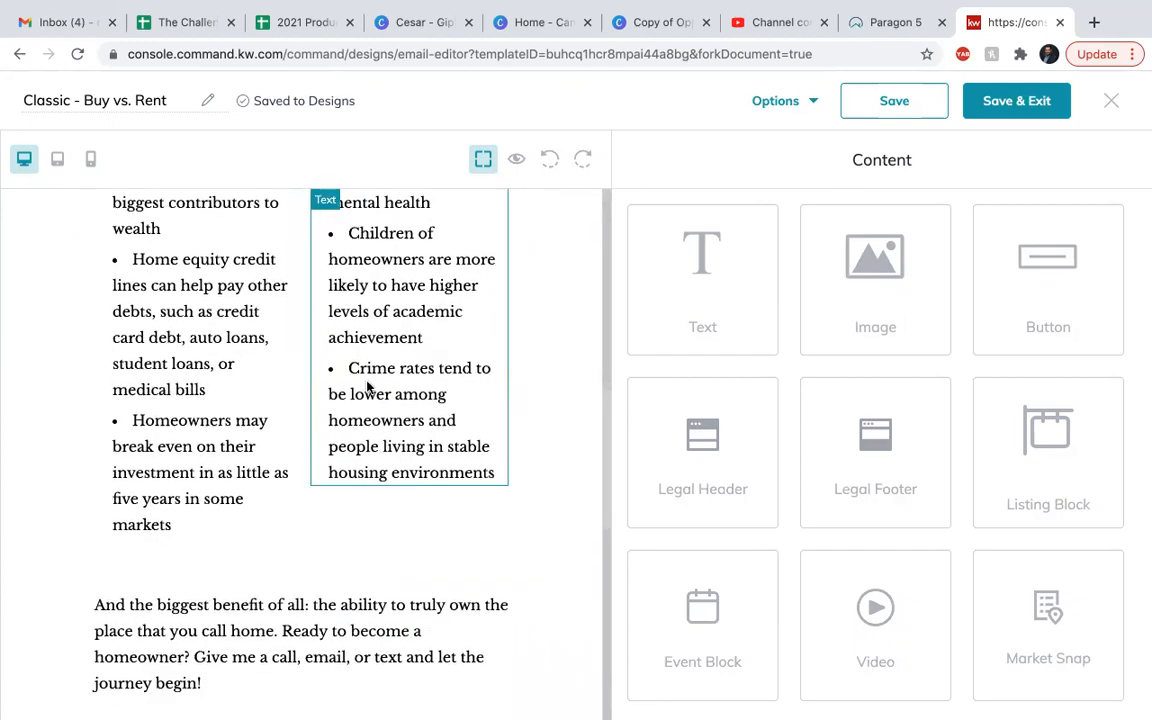
{"action": "scroll", "coordinate": [367, 386], "scroll_direction": "down", "scroll_amount": 1}
{"action": "scroll", "coordinate": [367, 386], "scroll_direction": "down", "scroll_amount": 2}
{"action": "scroll", "coordinate": [367, 386], "scroll_direction": "up", "scroll_amount": 8}
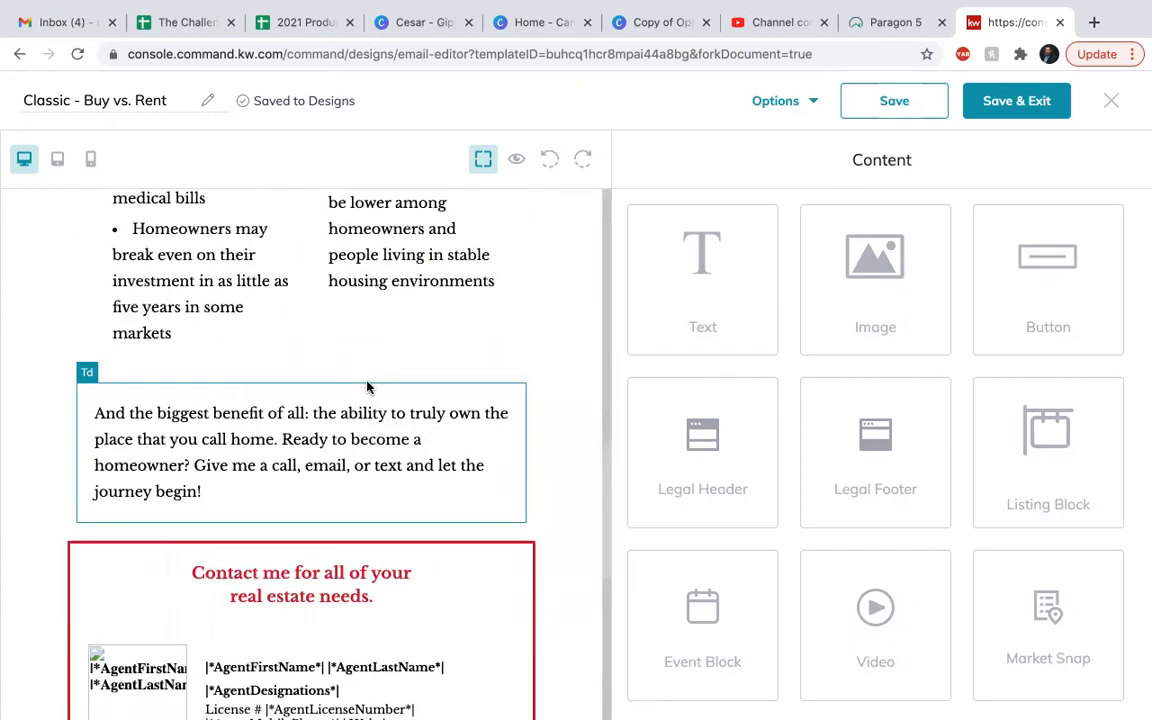
{"action": "scroll", "coordinate": [367, 386], "scroll_direction": "up", "scroll_amount": 1}
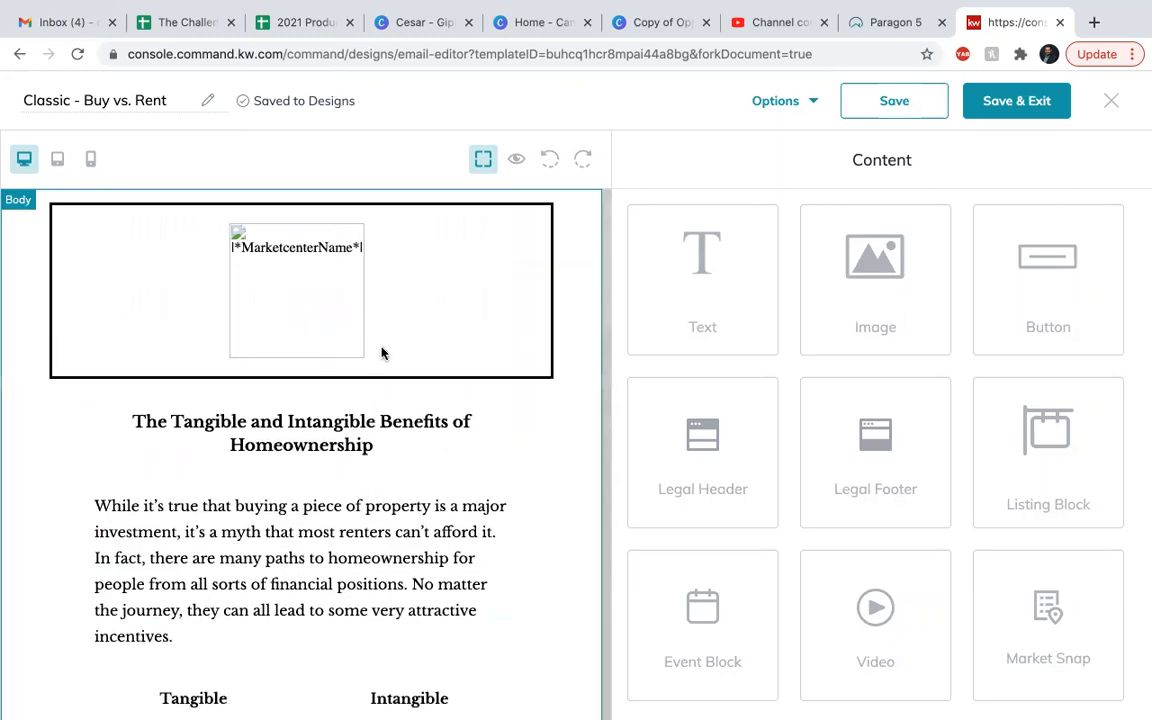
Preview the Buy vs. Rent email from header to legal footer, and save the design and exit the editor.
{"action": "left_click", "coordinate": [517, 161]}
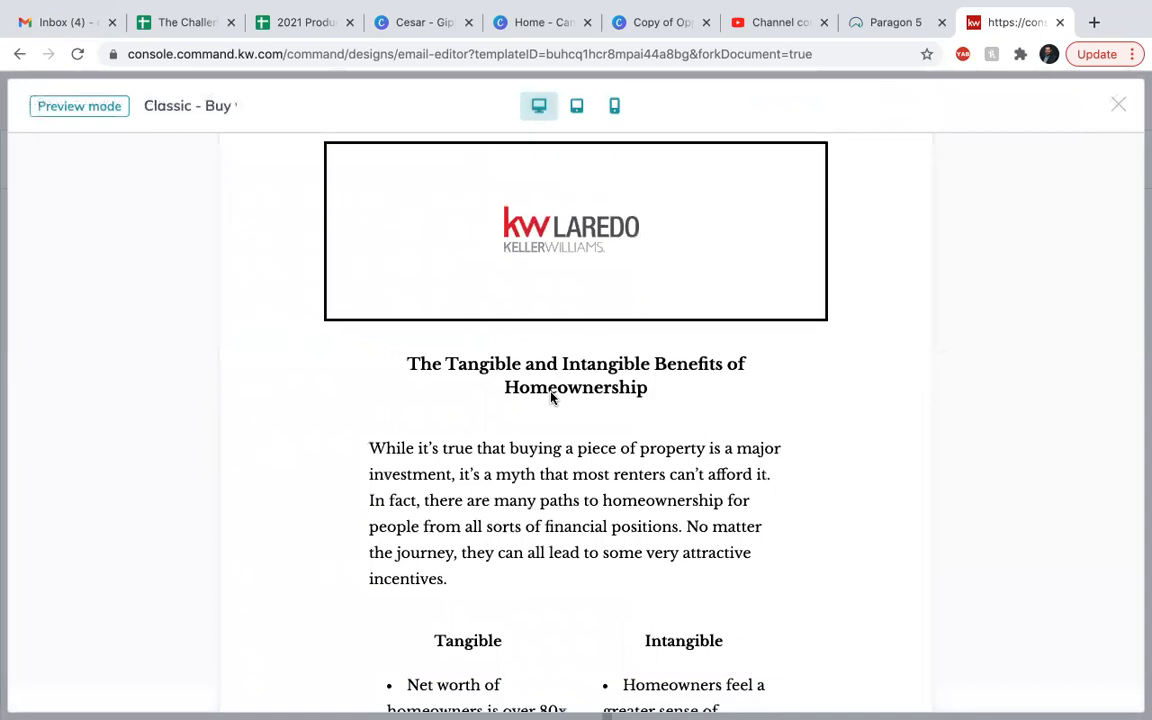
{"action": "scroll", "coordinate": [551, 397], "scroll_direction": "down", "scroll_amount": 10}
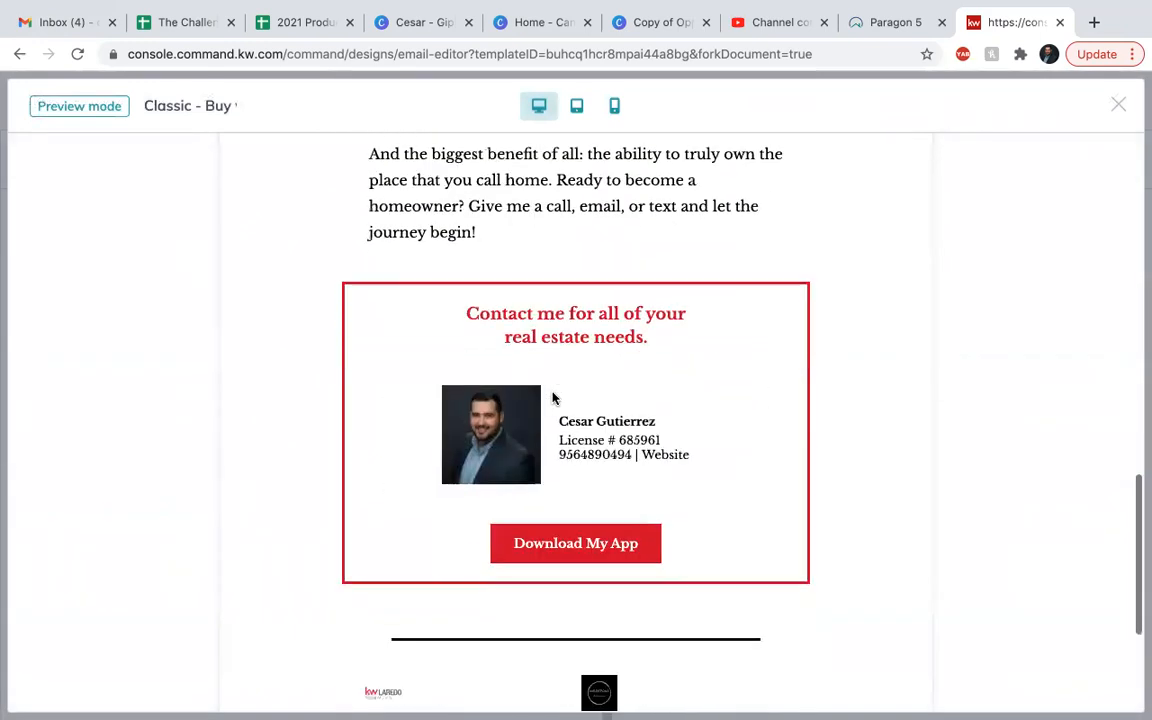
{"action": "scroll", "coordinate": [571, 491], "scroll_direction": "down", "scroll_amount": 3}
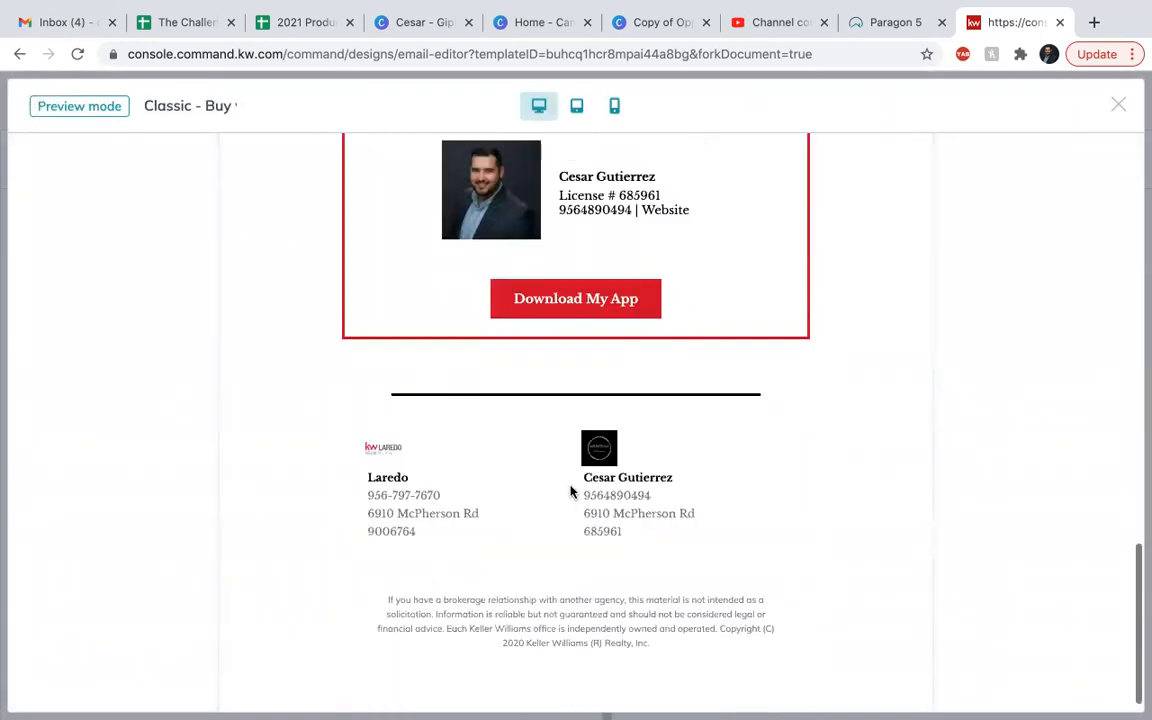
{"action": "scroll", "coordinate": [571, 491], "scroll_direction": "up", "scroll_amount": 15}
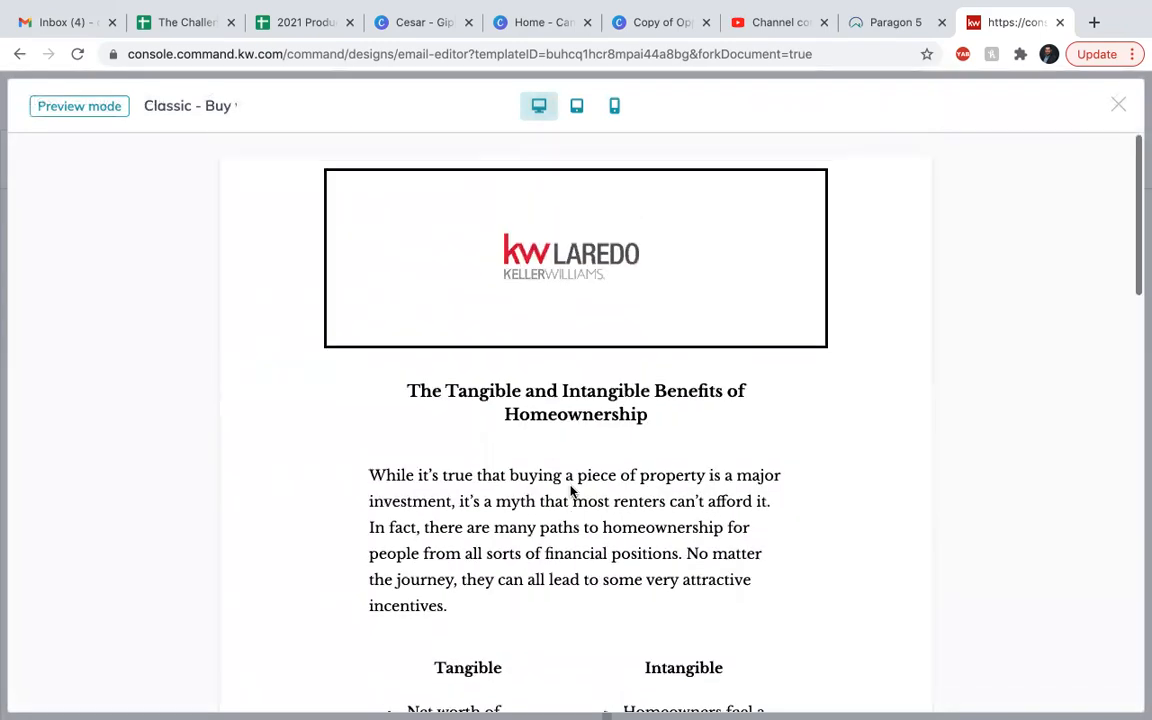
{"action": "left_click", "coordinate": [1118, 104]}
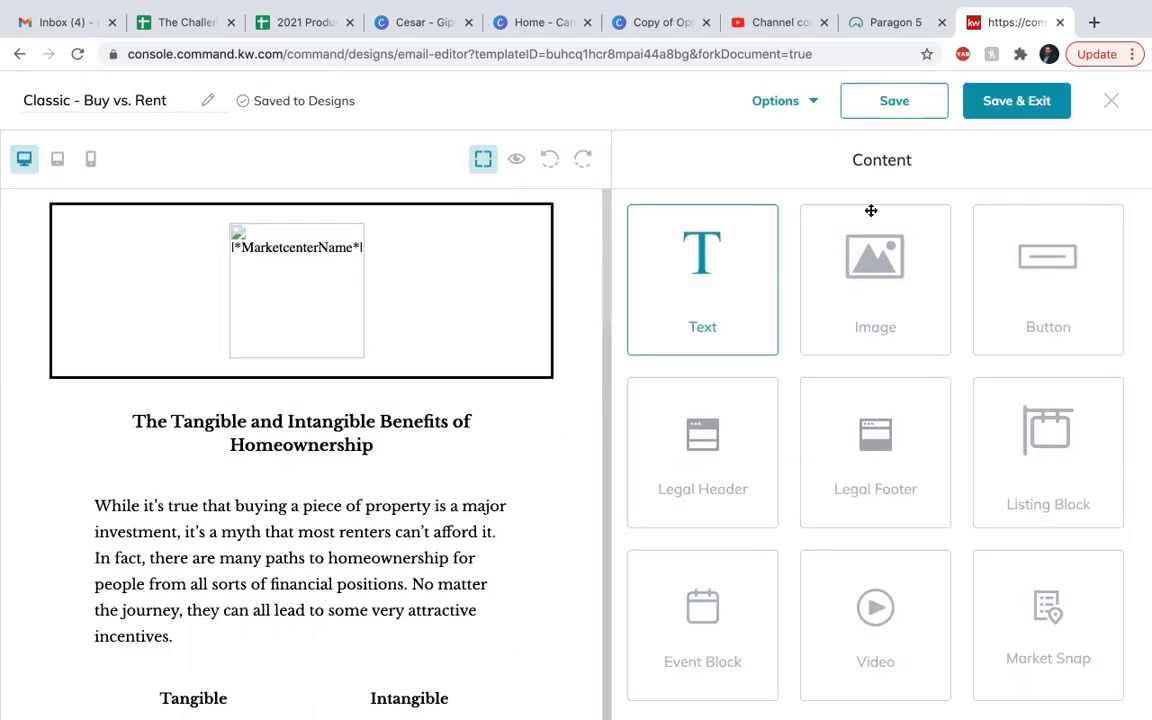
{"action": "left_click", "coordinate": [1013, 108]}
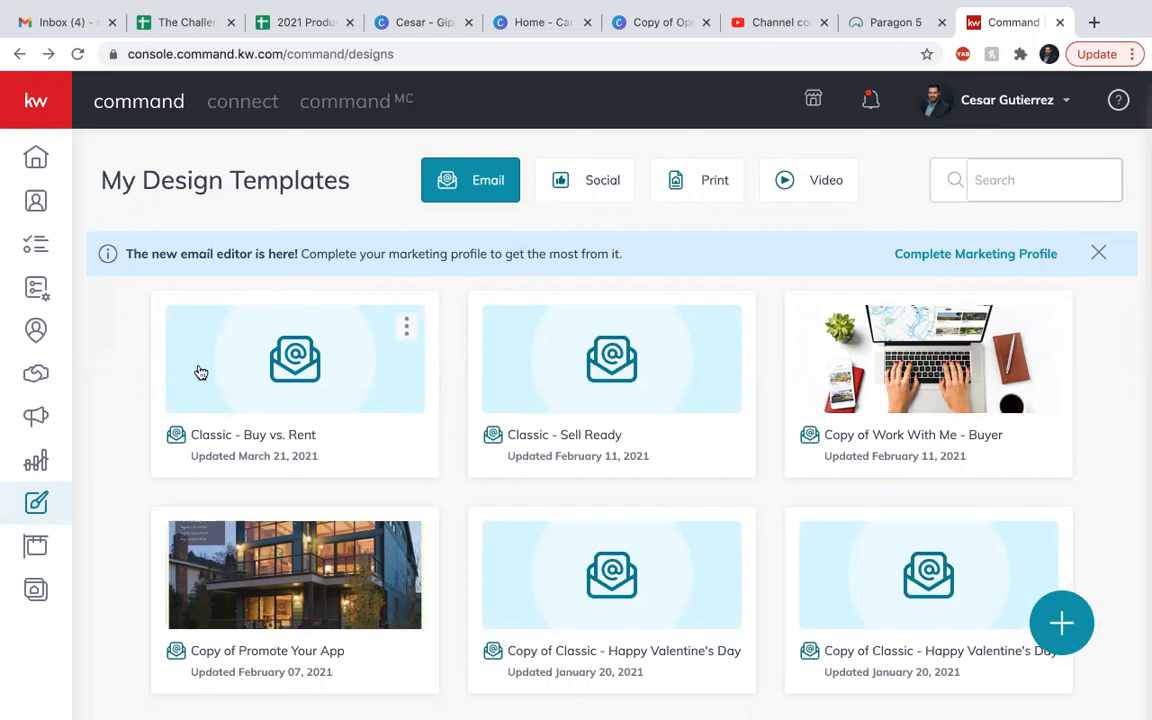
Create a new team SmartPlan named Sample For Renters and load its editing page.
{"action": "left_click", "coordinate": [40, 289]}
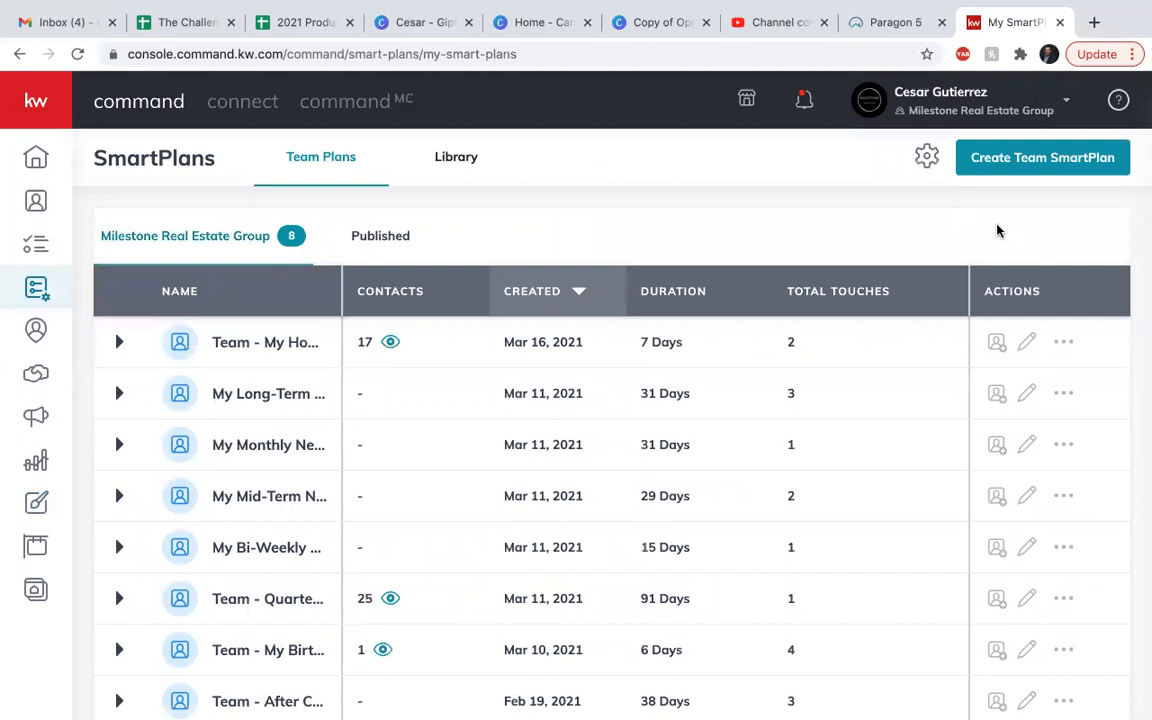
{"action": "left_click", "coordinate": [1005, 167]}
{"action": "left_click", "coordinate": [445, 375]}
{"action": "type", "text": "Sample "}
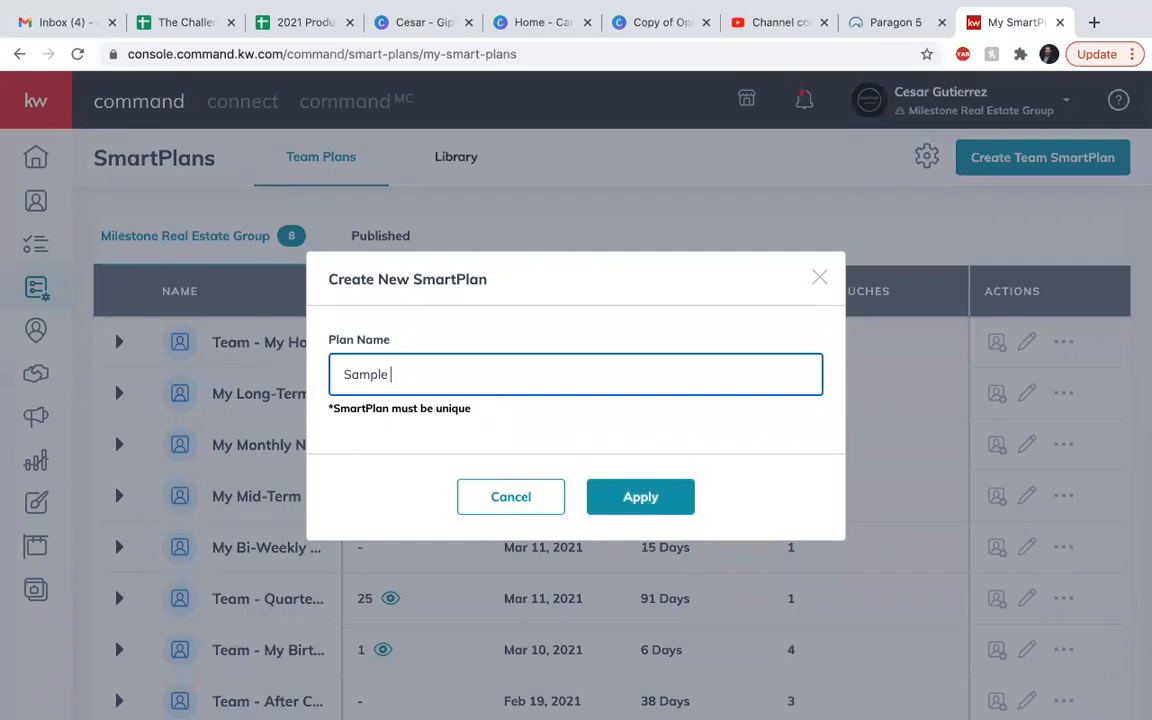
{"action": "type", "text": "For Renters"}
{"action": "left_click", "coordinate": [630, 494]}
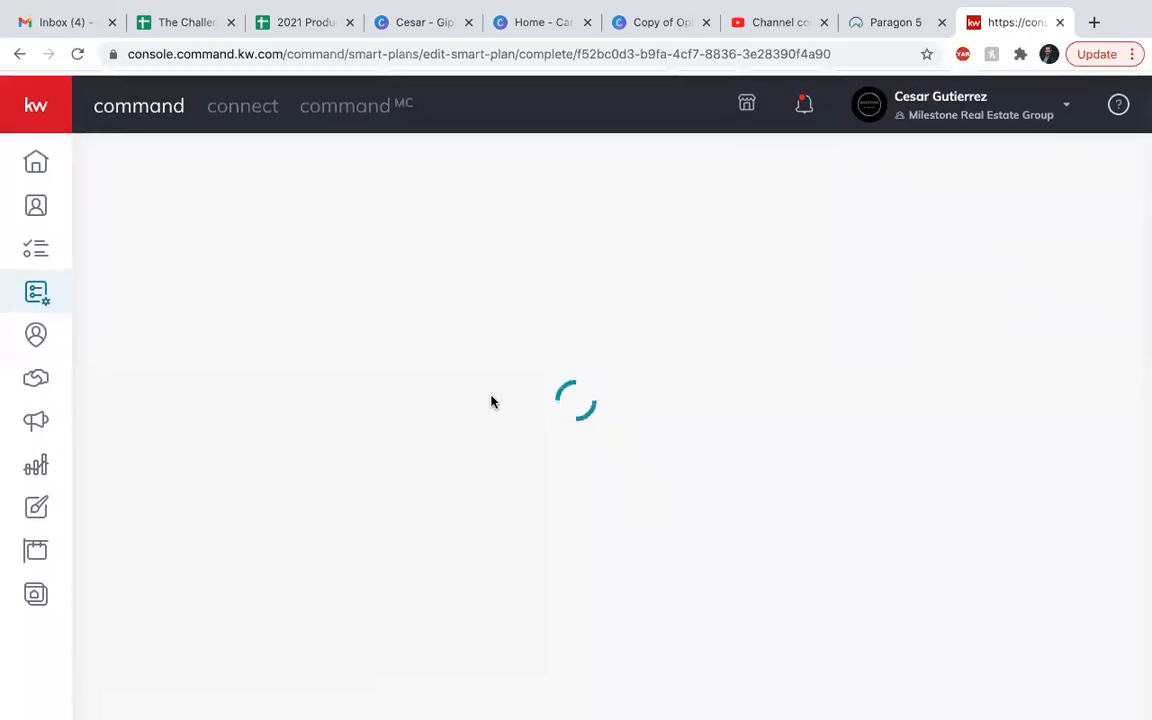
{"action": "left_click", "coordinate": [78, 56]}
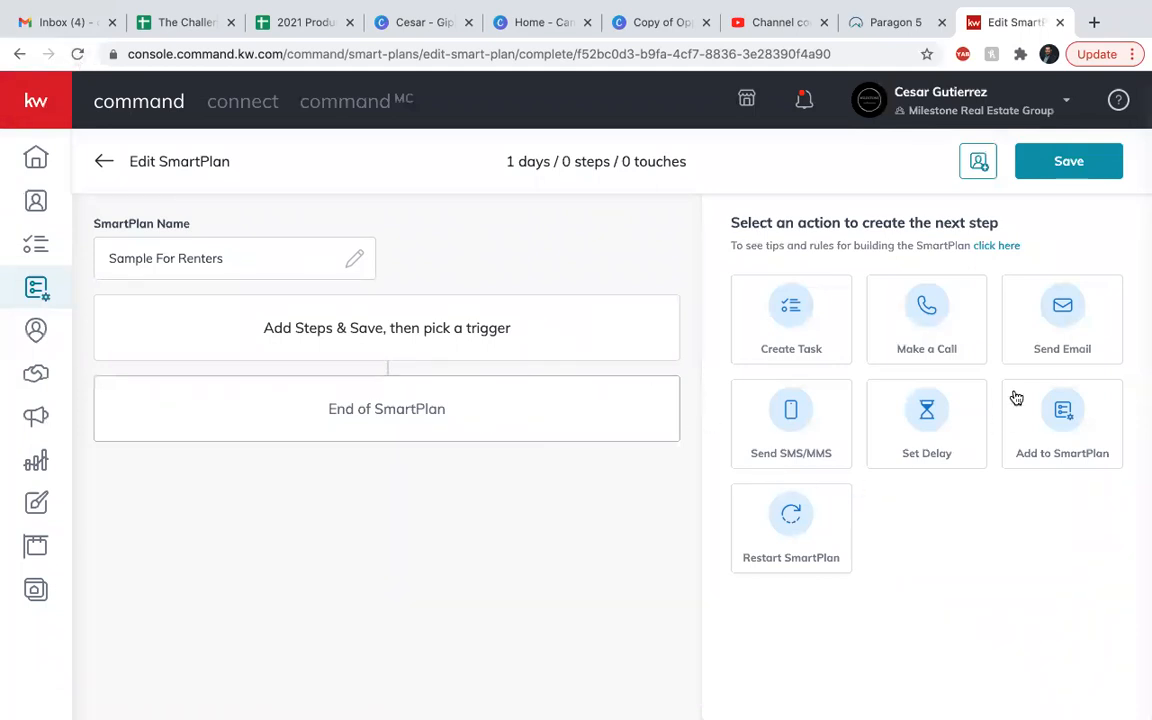
Add a Send Email step to the SmartPlan and switch its email type to Designs.
{"action": "left_click", "coordinate": [1075, 328]}
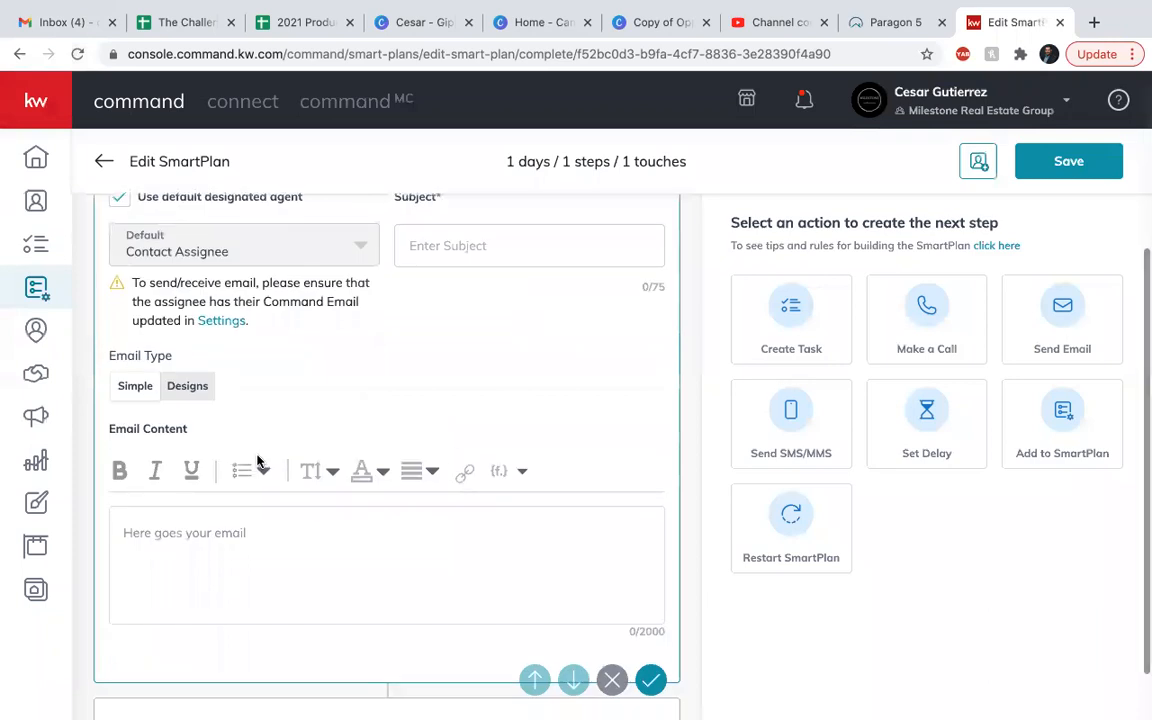
{"action": "scroll", "coordinate": [257, 461], "scroll_direction": "up", "scroll_amount": 1}
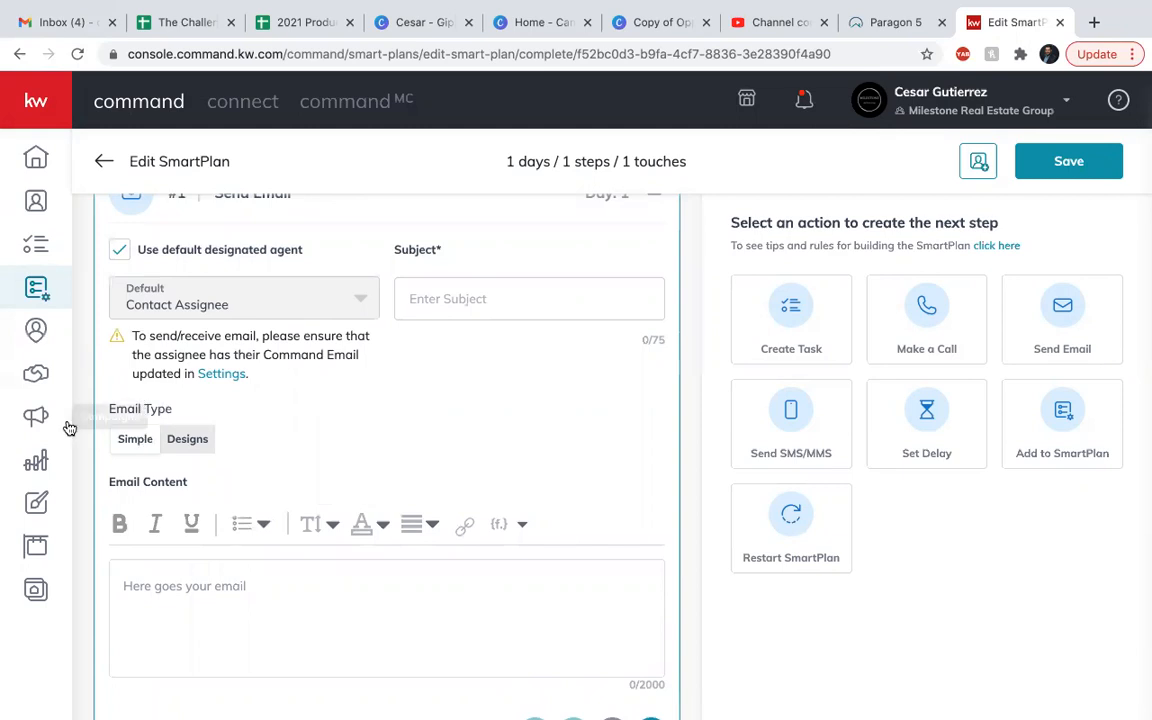
{"action": "left_click", "coordinate": [252, 589]}
{"action": "scroll", "coordinate": [252, 589], "scroll_direction": "down", "scroll_amount": 2}
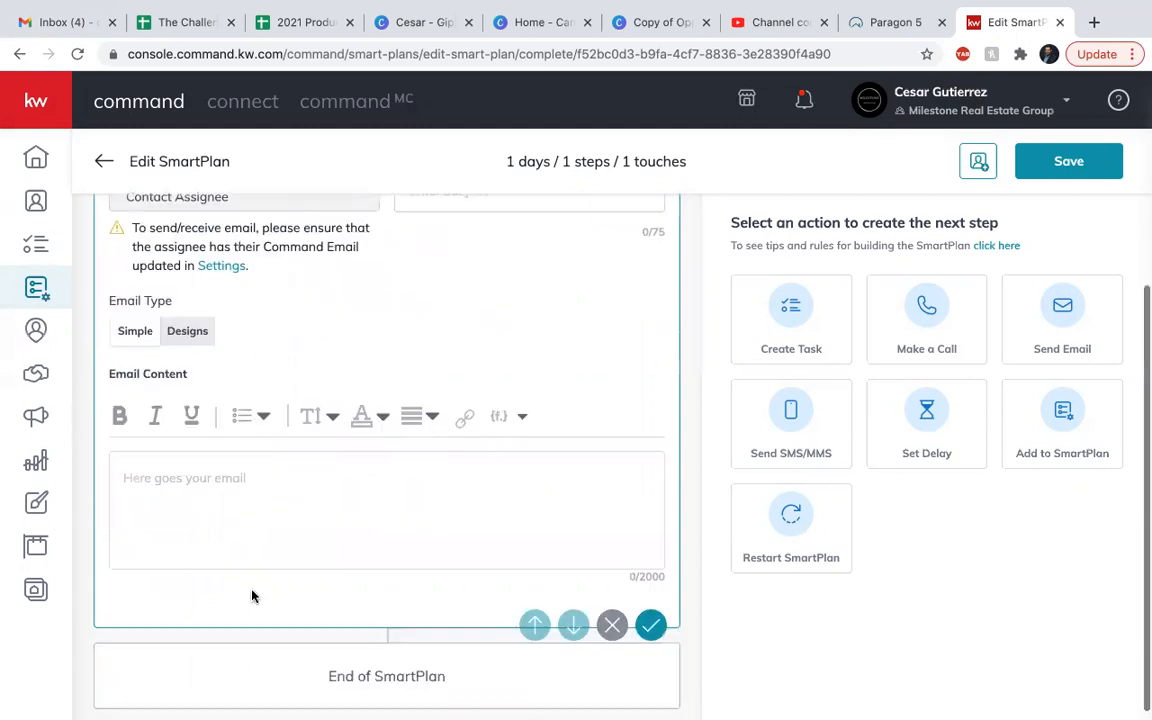
{"action": "left_click", "coordinate": [513, 413]}
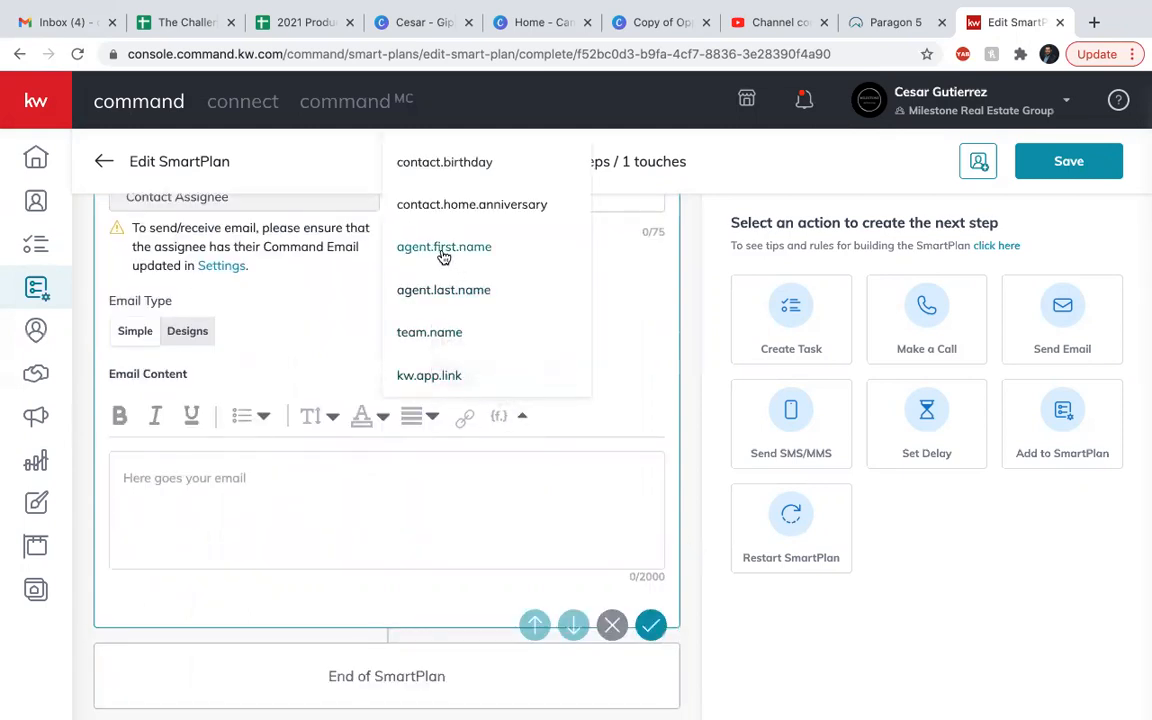
{"action": "left_click", "coordinate": [630, 401]}
{"action": "scroll", "coordinate": [254, 481], "scroll_direction": "up", "scroll_amount": 3}
{"action": "left_click", "coordinate": [182, 467]}
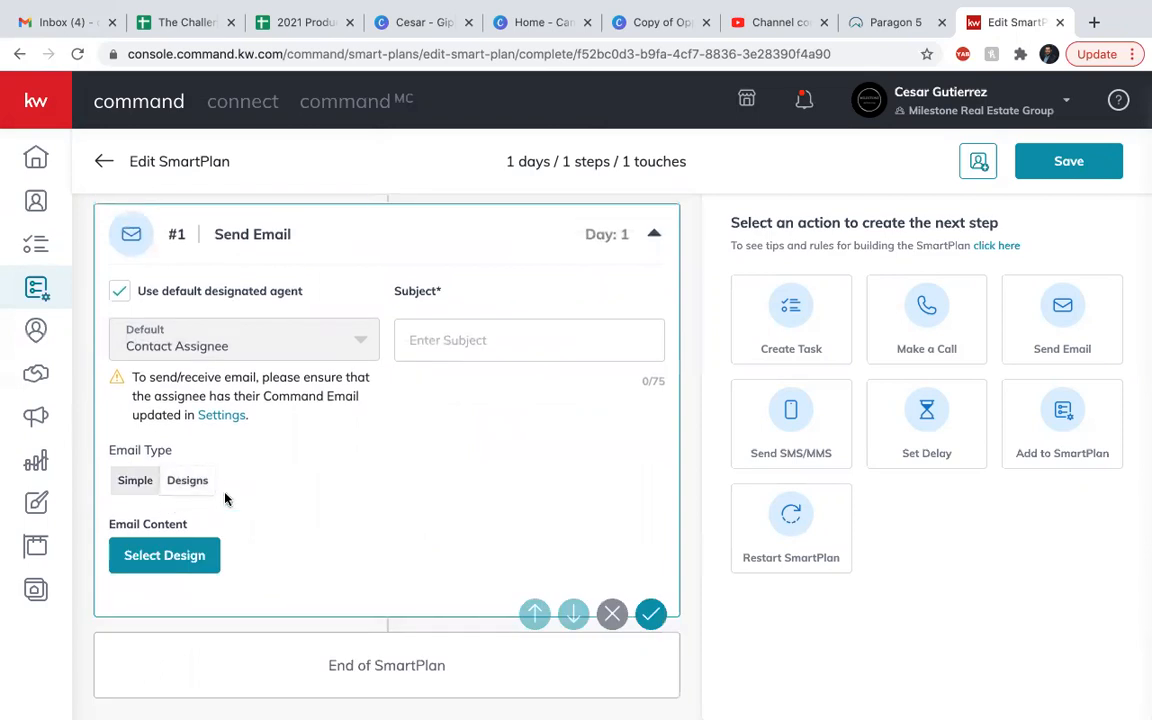
Choose the Classic - Buy vs. Rent template from the KWRI Templates as the email's design.
{"action": "left_click", "coordinate": [168, 555]}
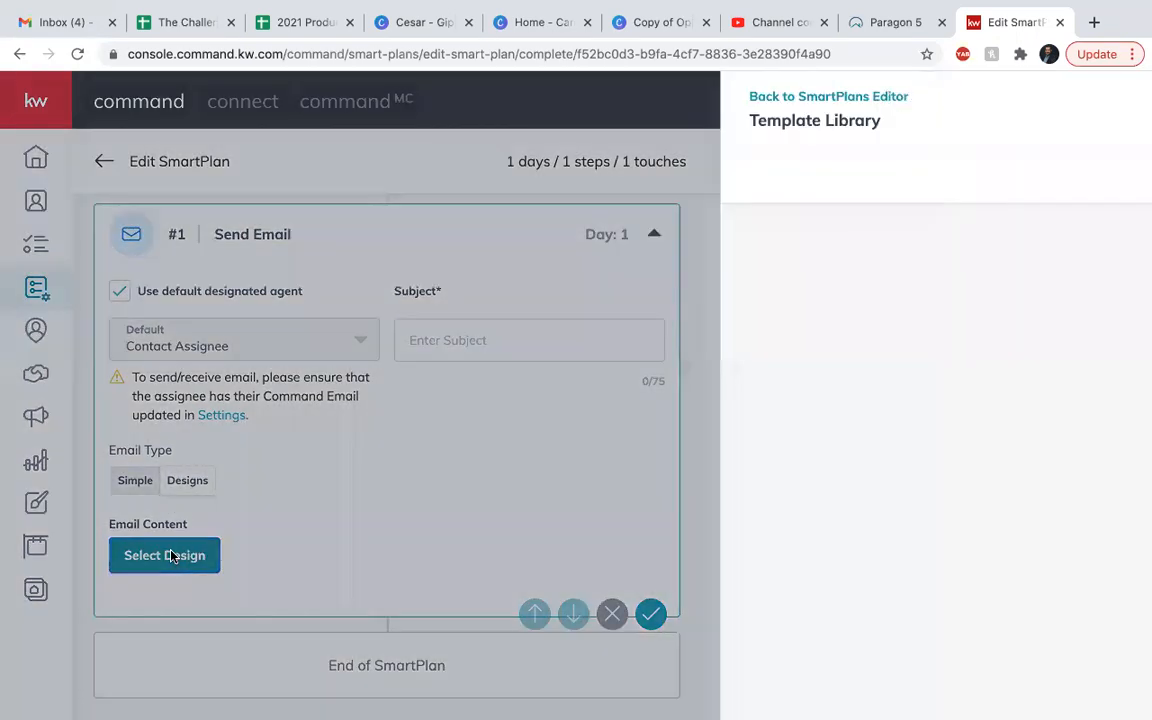
{"action": "scroll", "coordinate": [429, 437], "scroll_direction": "down", "scroll_amount": 5}
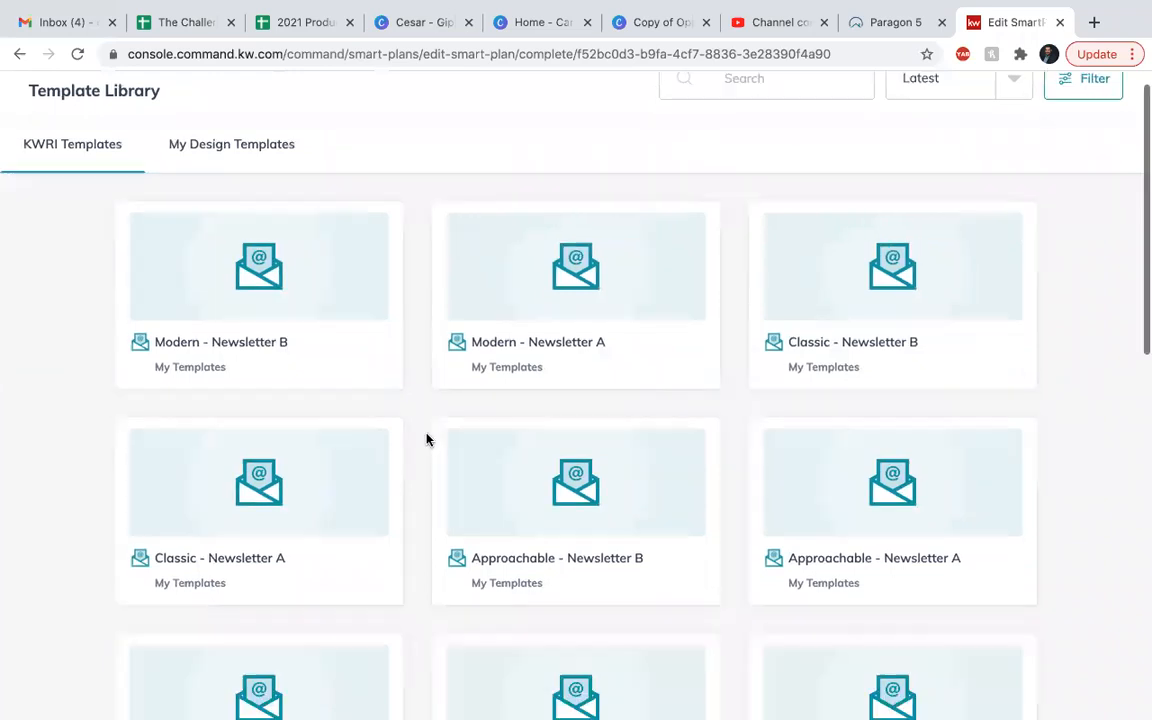
{"action": "scroll", "coordinate": [427, 440], "scroll_direction": "down", "scroll_amount": 5}
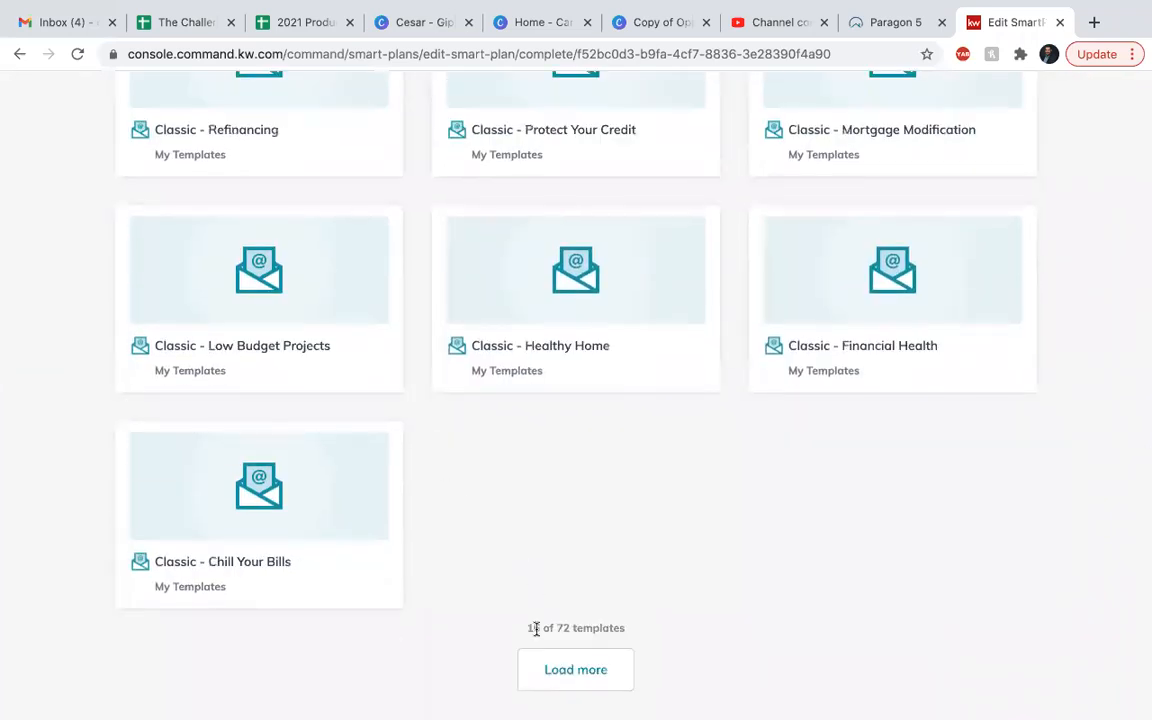
{"action": "left_click", "coordinate": [576, 662]}
{"action": "scroll", "coordinate": [553, 505], "scroll_direction": "down", "scroll_amount": 8}
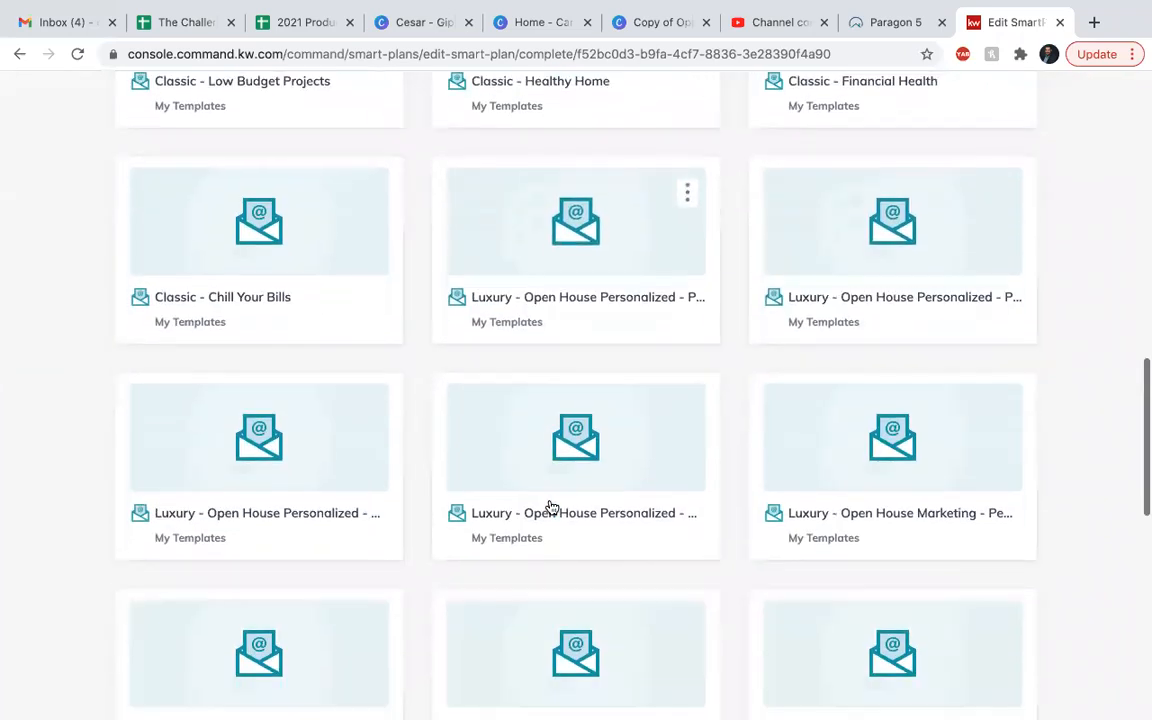
{"action": "scroll", "coordinate": [552, 507], "scroll_direction": "down", "scroll_amount": 5}
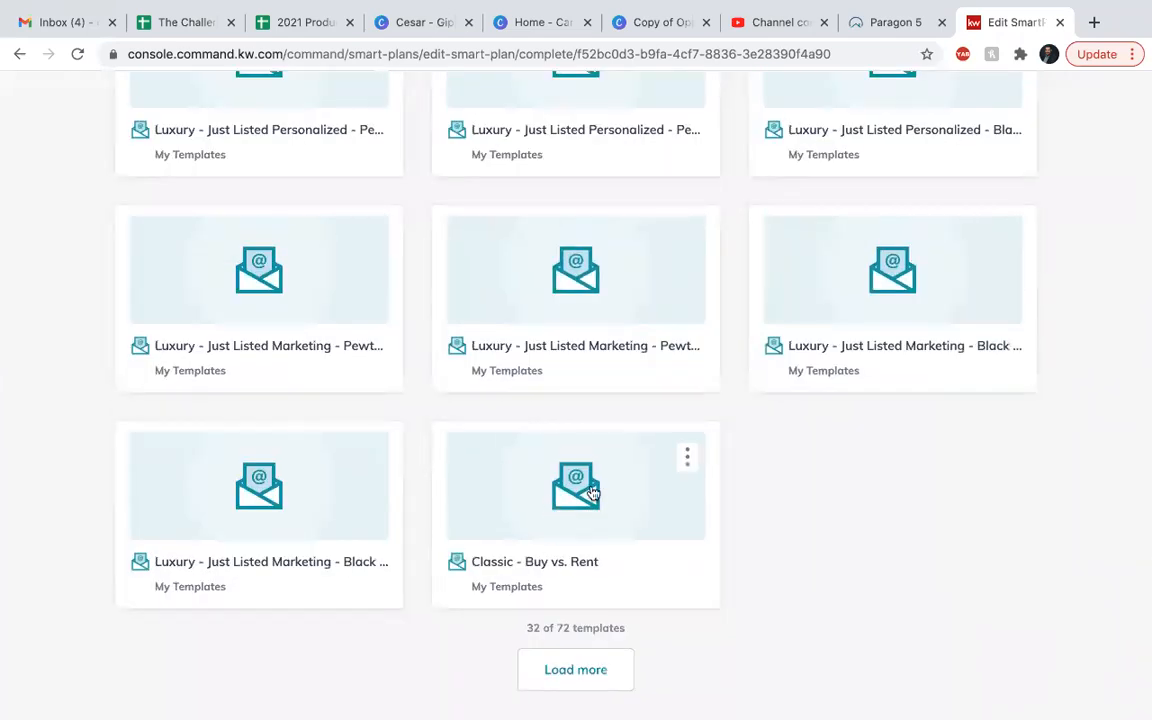
{"action": "left_click", "coordinate": [573, 553]}
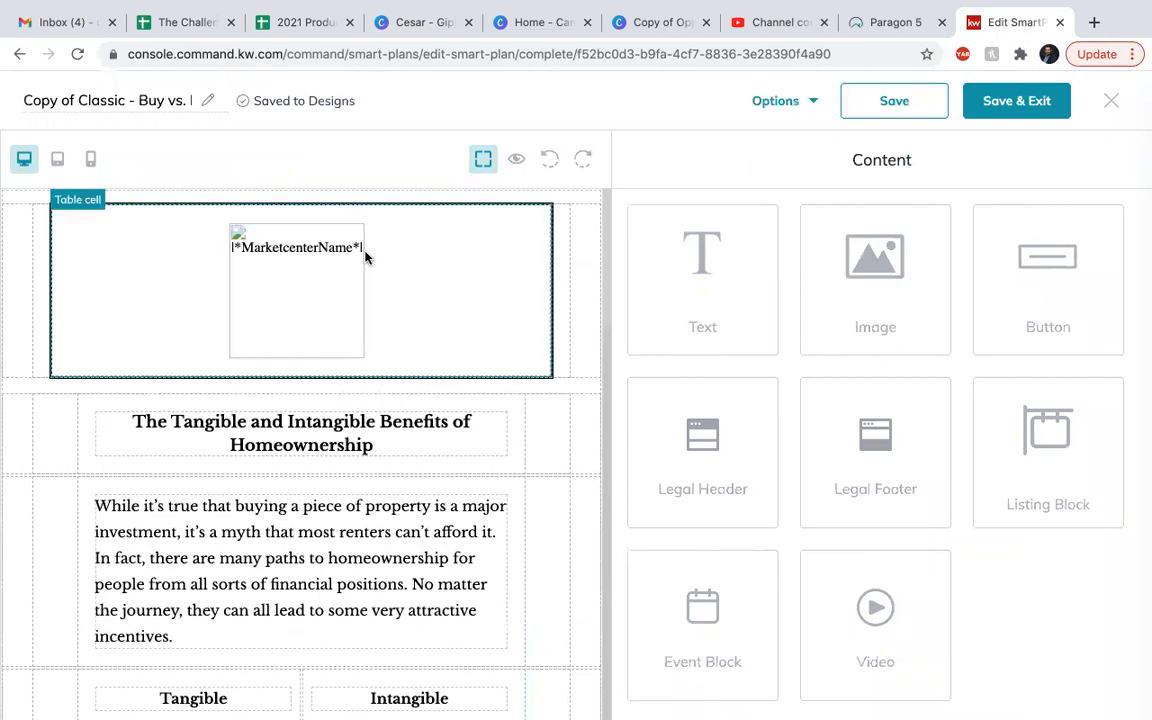
Preview the Buy vs. Rent design, checking the header logo, closing paragraph, agent contact block and footer.
{"action": "scroll", "coordinate": [319, 368], "scroll_direction": "down", "scroll_amount": 20}
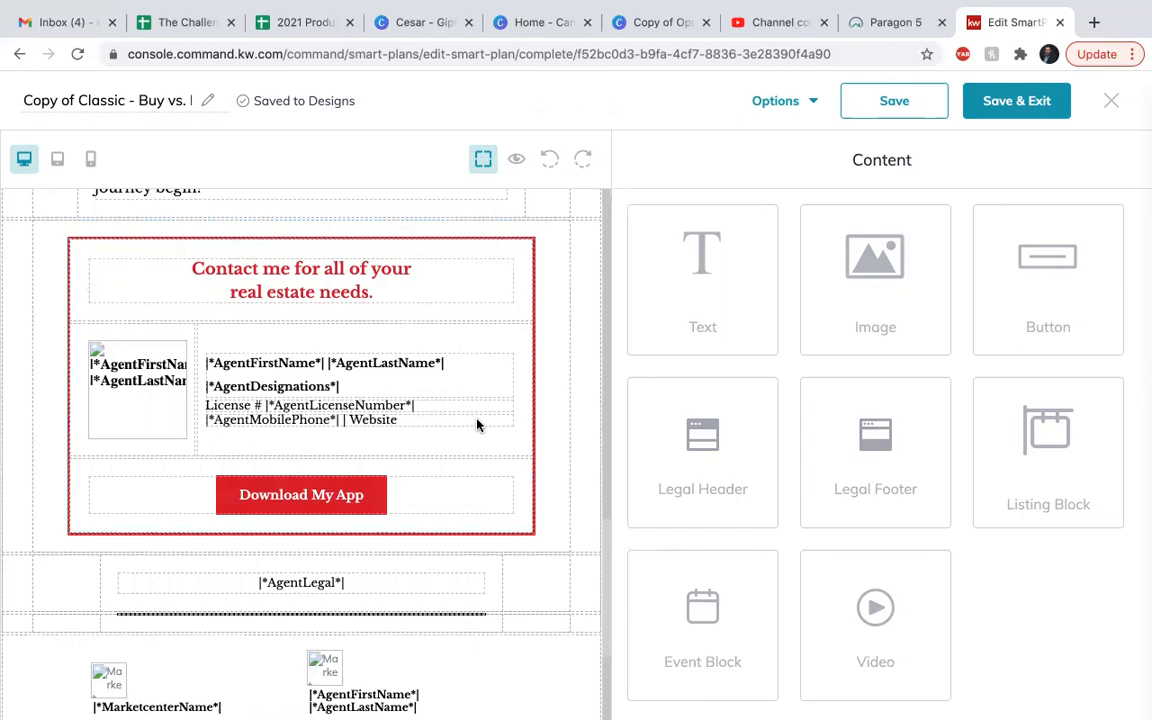
{"action": "left_click", "coordinate": [516, 158]}
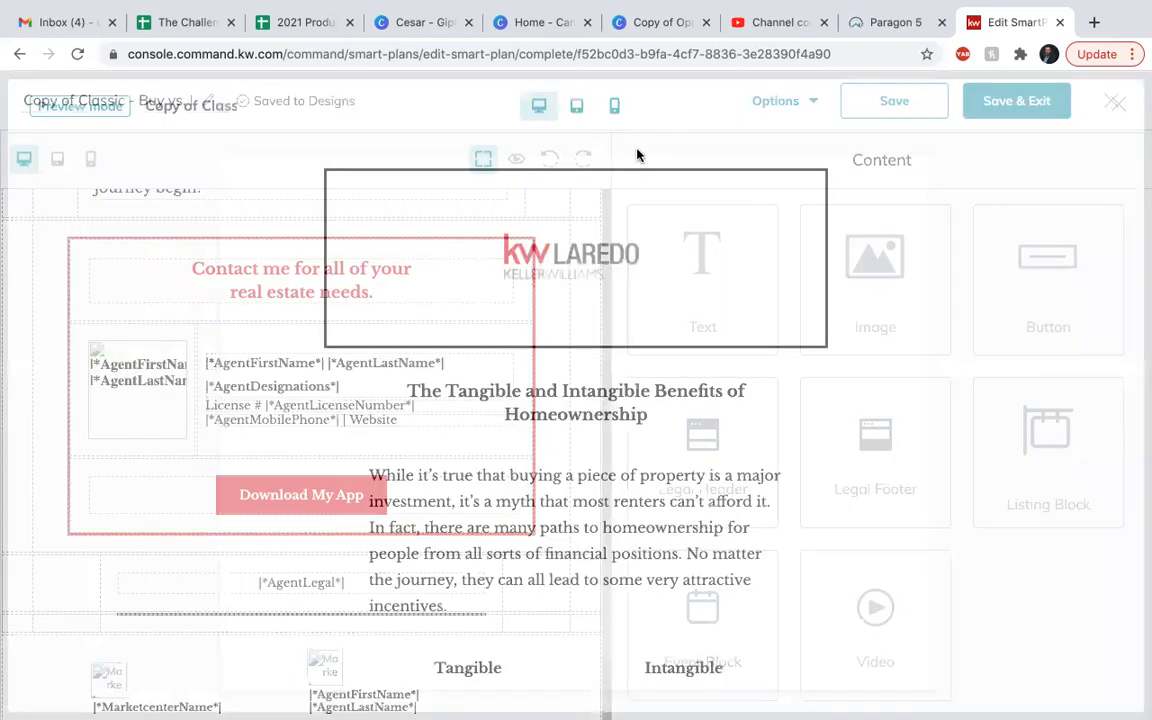
{"action": "scroll", "coordinate": [571, 334], "scroll_direction": "down", "scroll_amount": 10}
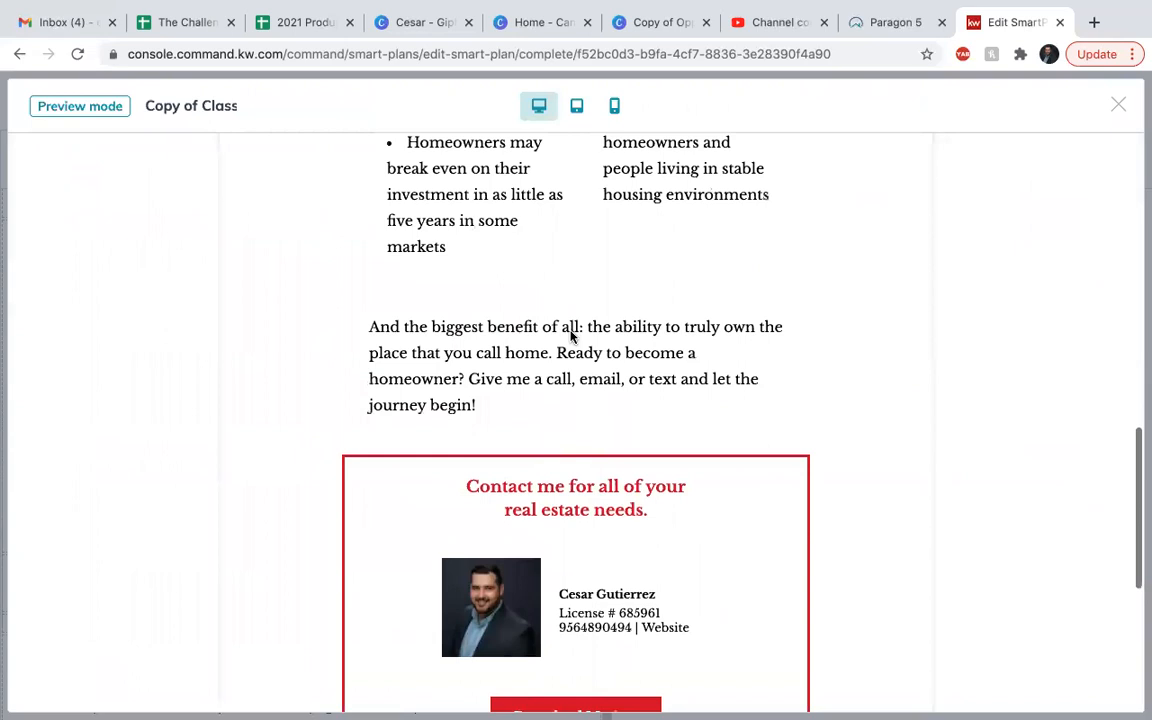
{"action": "scroll", "coordinate": [560, 490], "scroll_direction": "down", "scroll_amount": 2}
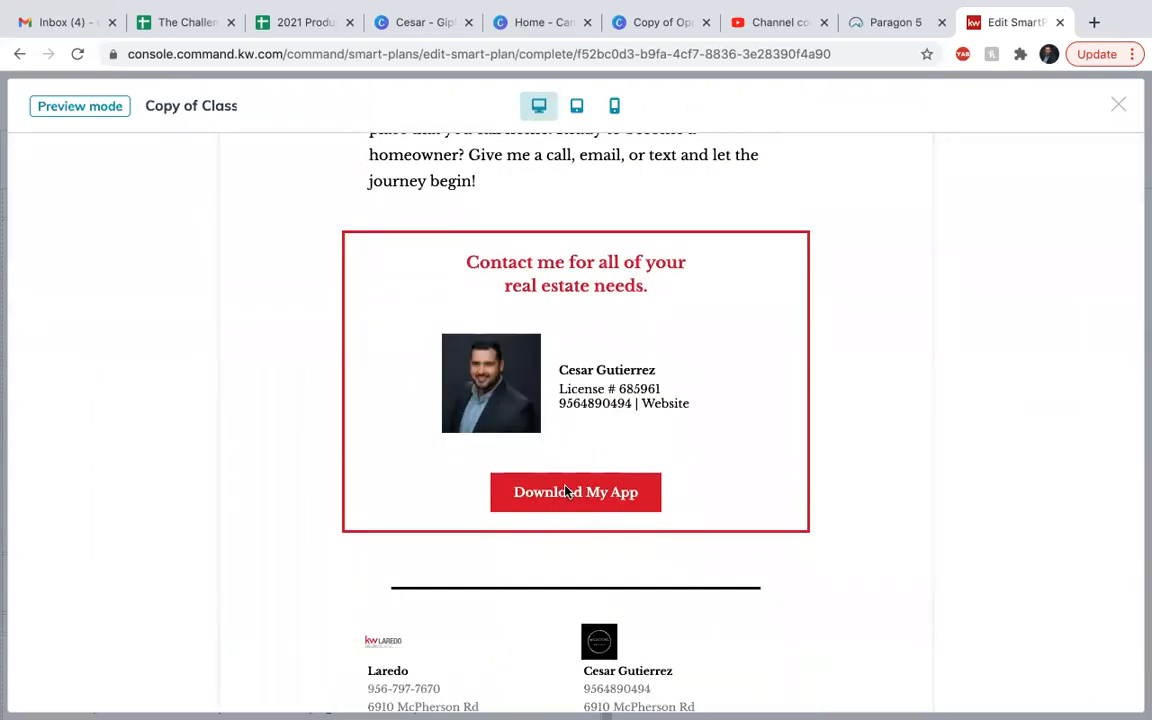
{"action": "scroll", "coordinate": [565, 490], "scroll_direction": "down", "scroll_amount": 4}
{"action": "scroll", "coordinate": [565, 490], "scroll_direction": "up", "scroll_amount": 2}
{"action": "scroll", "coordinate": [565, 488], "scroll_direction": "up", "scroll_amount": 15}
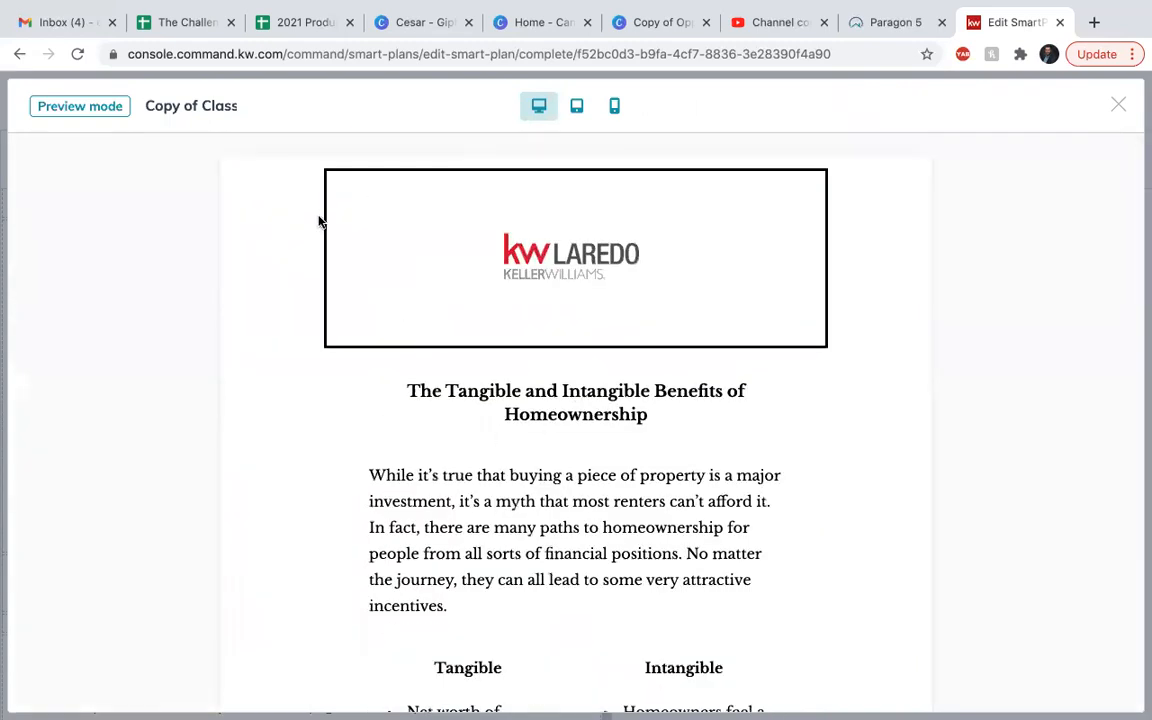
{"action": "left_click", "coordinate": [1120, 108]}
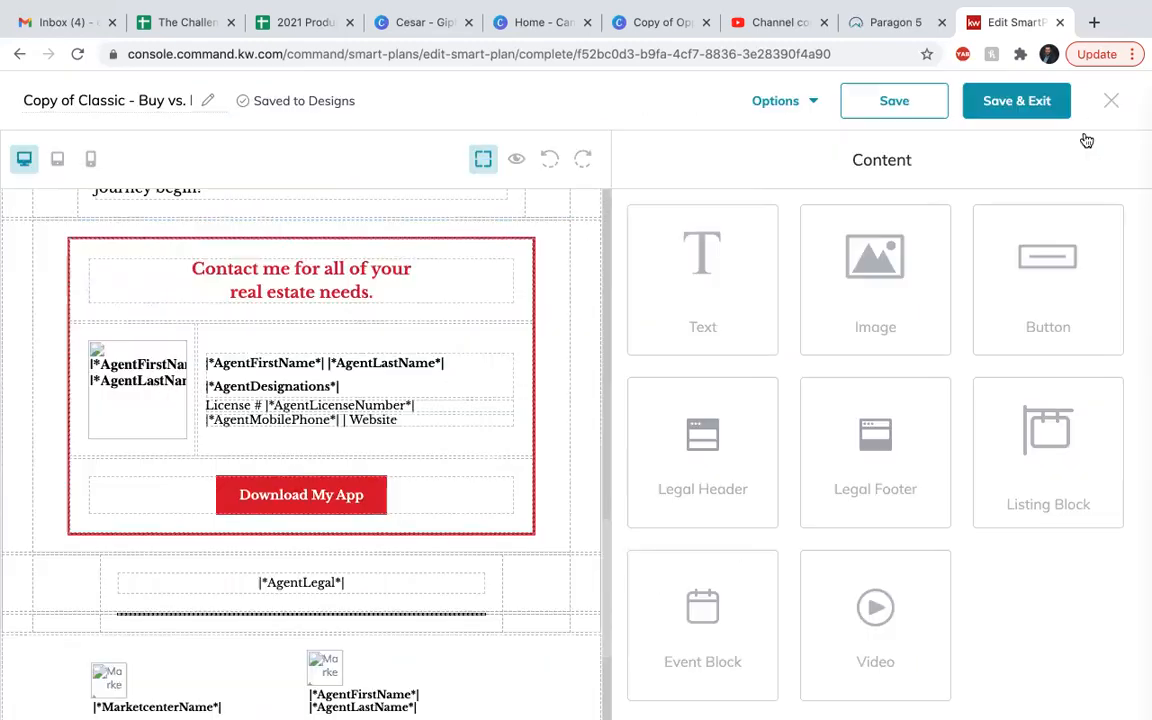
Save the Copy of Classic - Buy vs. Rent design and exit to the SmartPlan's email step.
{"action": "scroll", "coordinate": [589, 250], "scroll_direction": "up", "scroll_amount": 2}
{"action": "scroll", "coordinate": [589, 252], "scroll_direction": "up", "scroll_amount": 3}
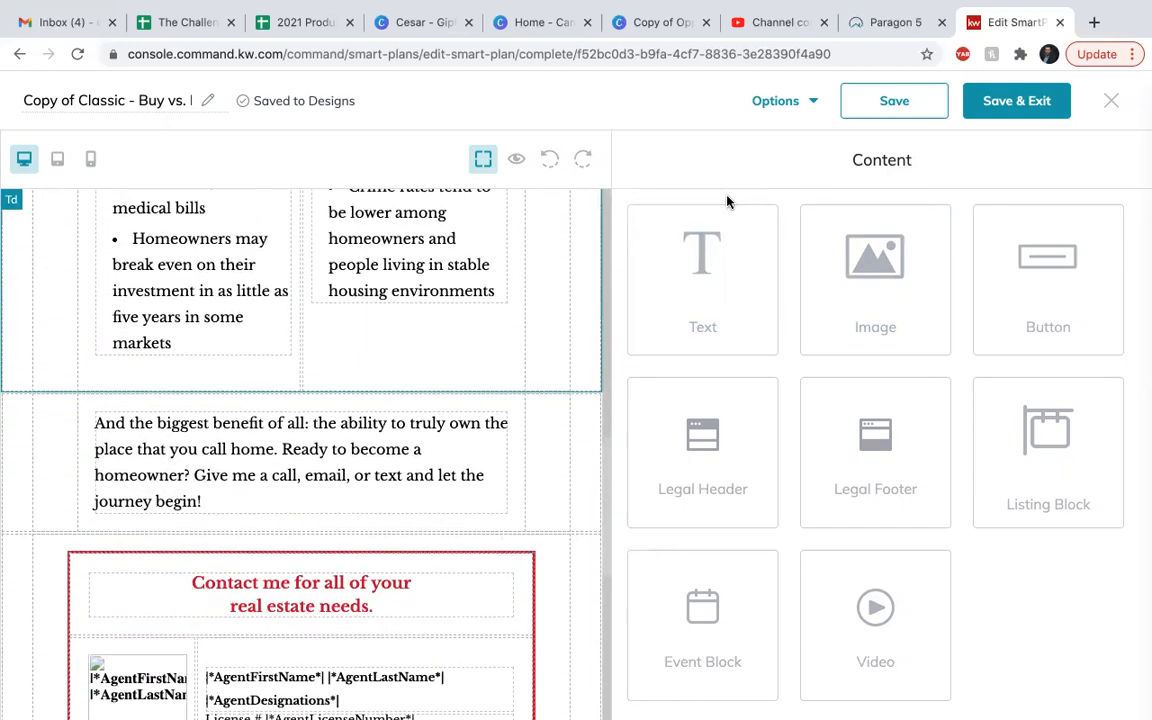
{"action": "left_click", "coordinate": [1025, 100]}
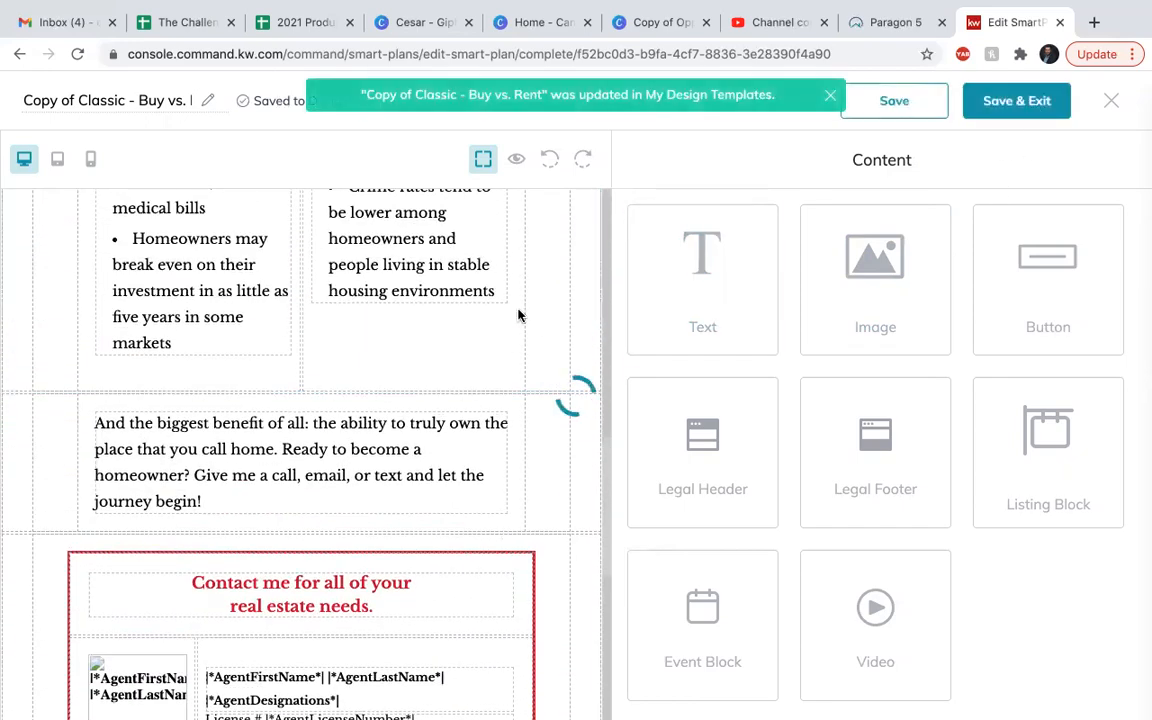
{"action": "scroll", "coordinate": [323, 481], "scroll_direction": "down", "scroll_amount": 3}
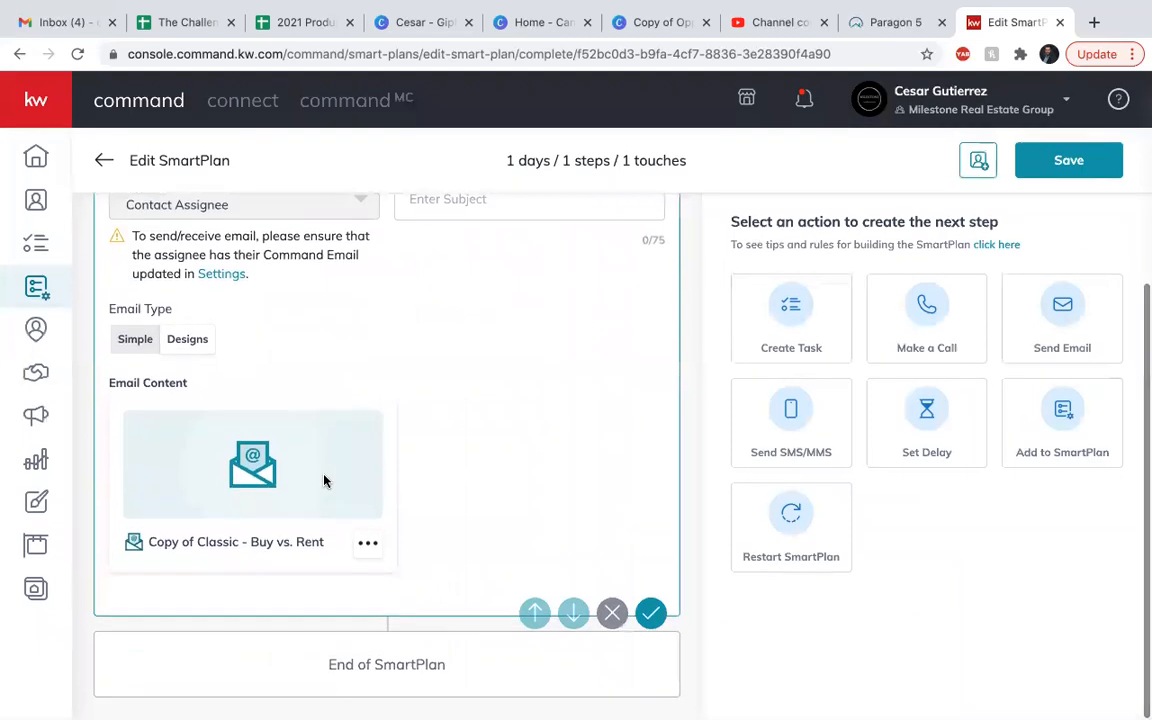
Turn off the default designated agent for the Send Email step and choose Contact Assignee as its sender.
{"action": "scroll", "coordinate": [323, 481], "scroll_direction": "up", "scroll_amount": 4}
{"action": "left_click", "coordinate": [133, 368]}
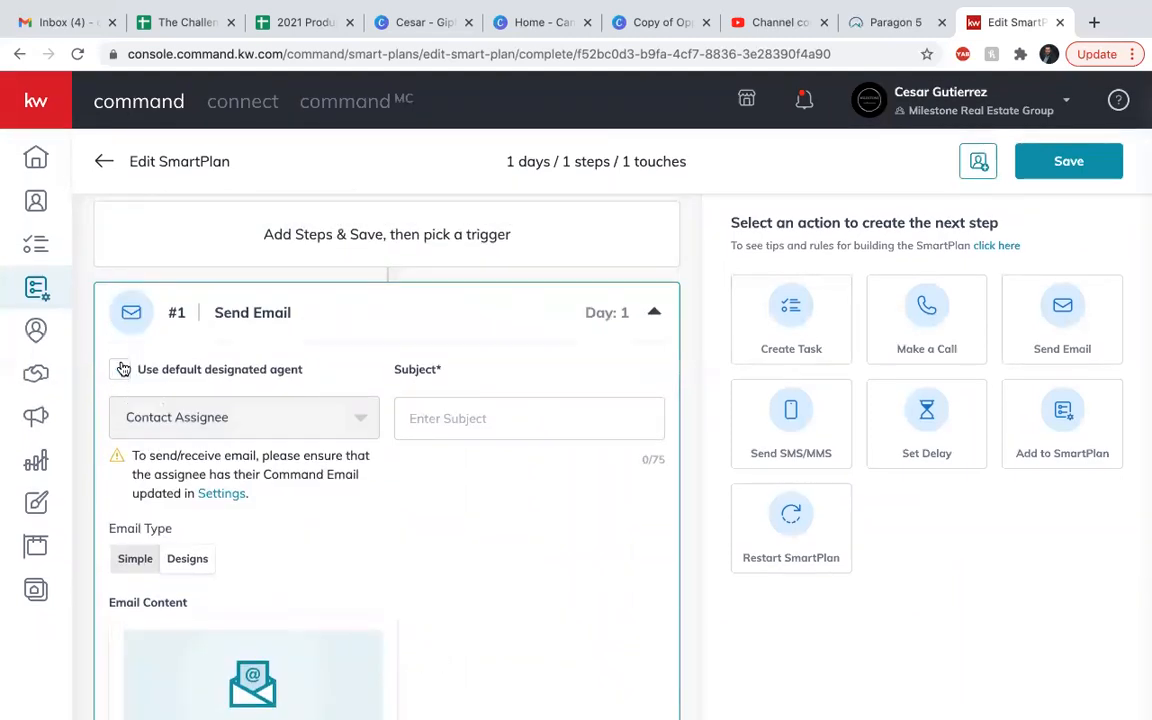
{"action": "scroll", "coordinate": [231, 420], "scroll_direction": "down", "scroll_amount": 1}
{"action": "left_click", "coordinate": [222, 339]}
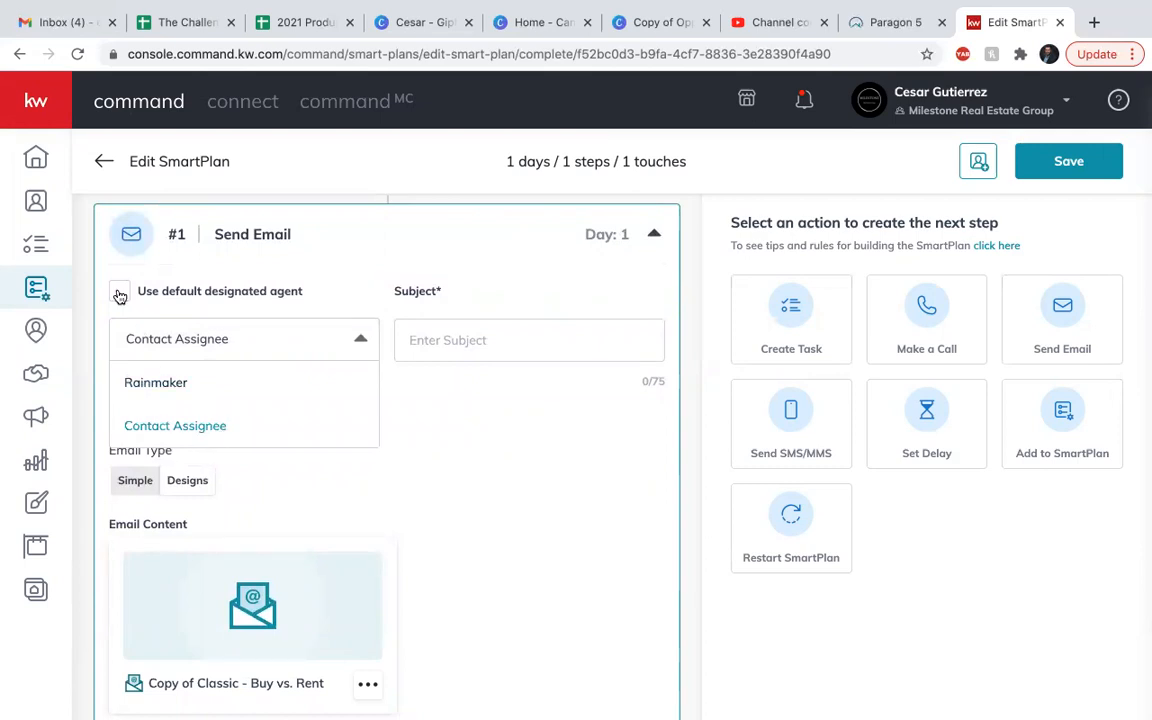
{"action": "left_click", "coordinate": [182, 429]}
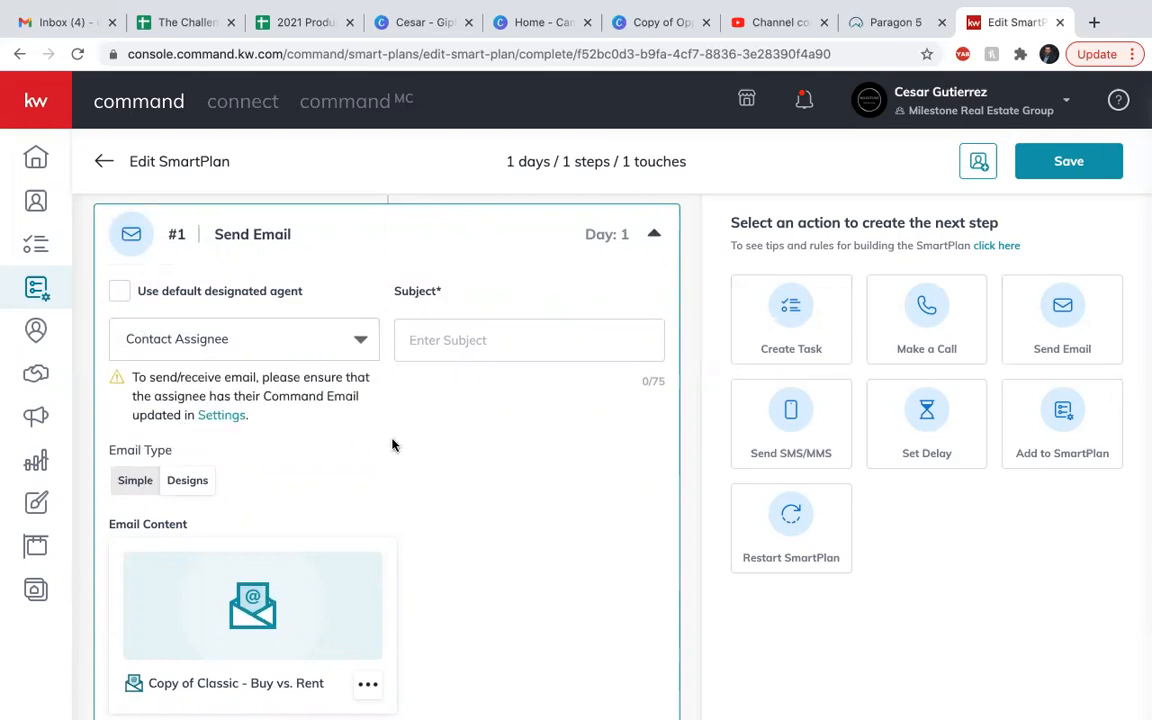
Enter Buying Vs. Renting as the subject of the Send Email step.
{"action": "left_click", "coordinate": [455, 347]}
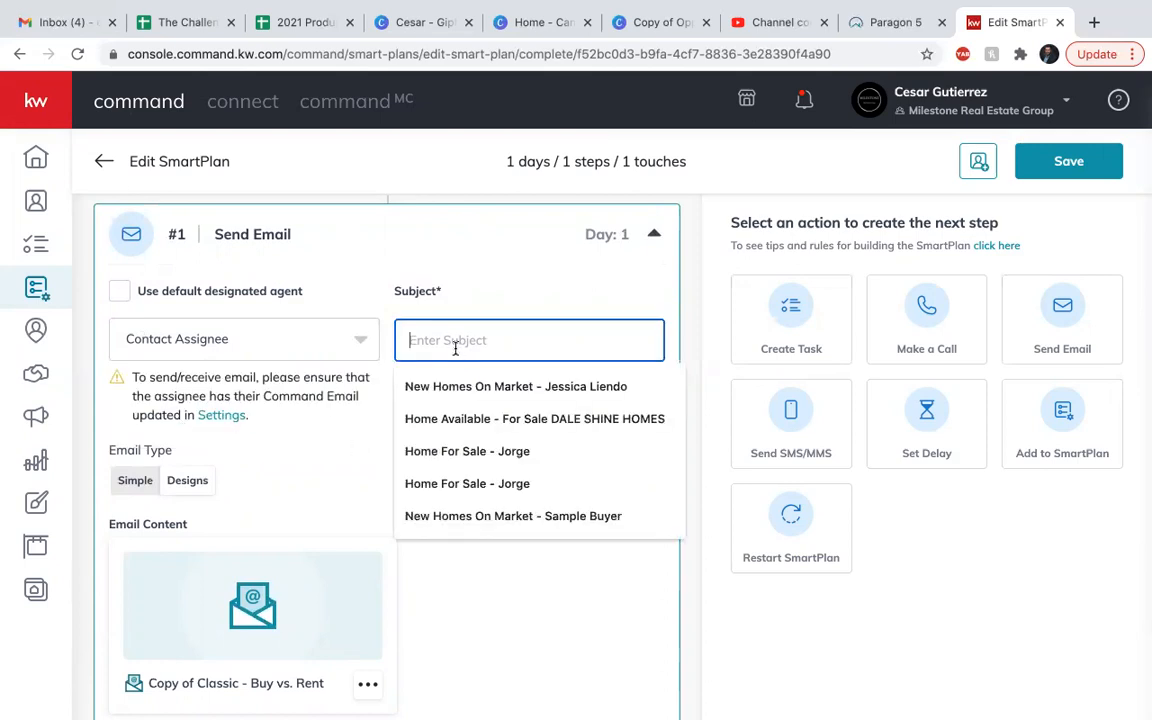
{"action": "type", "text": "Buyer"}
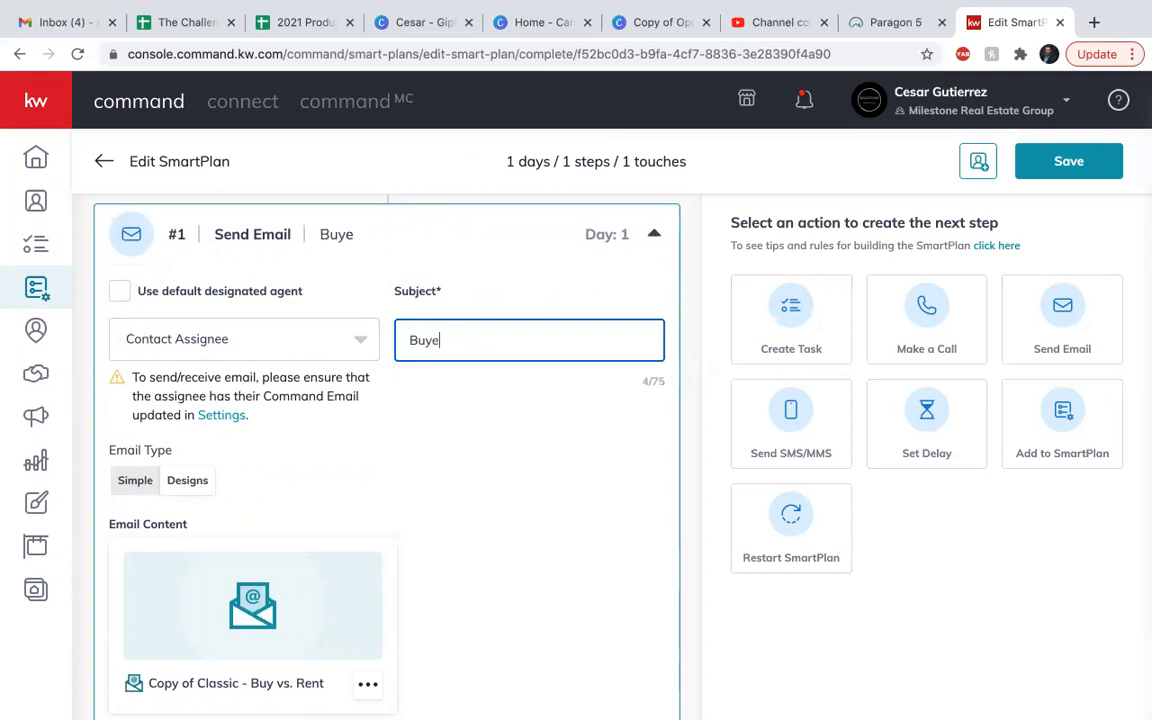
{"action": "key", "text": "BackSpace"}
{"action": "key", "text": "BackSpace"}
{"action": "type", "text": "ing Vs. Reting"}
{"action": "key", "text": "BackSpace"}
{"action": "key", "text": "BackSpace"}
{"action": "key", "text": "BackSpace"}
{"action": "key", "text": "BackSpace"}
{"action": "type", "text": "nting"}
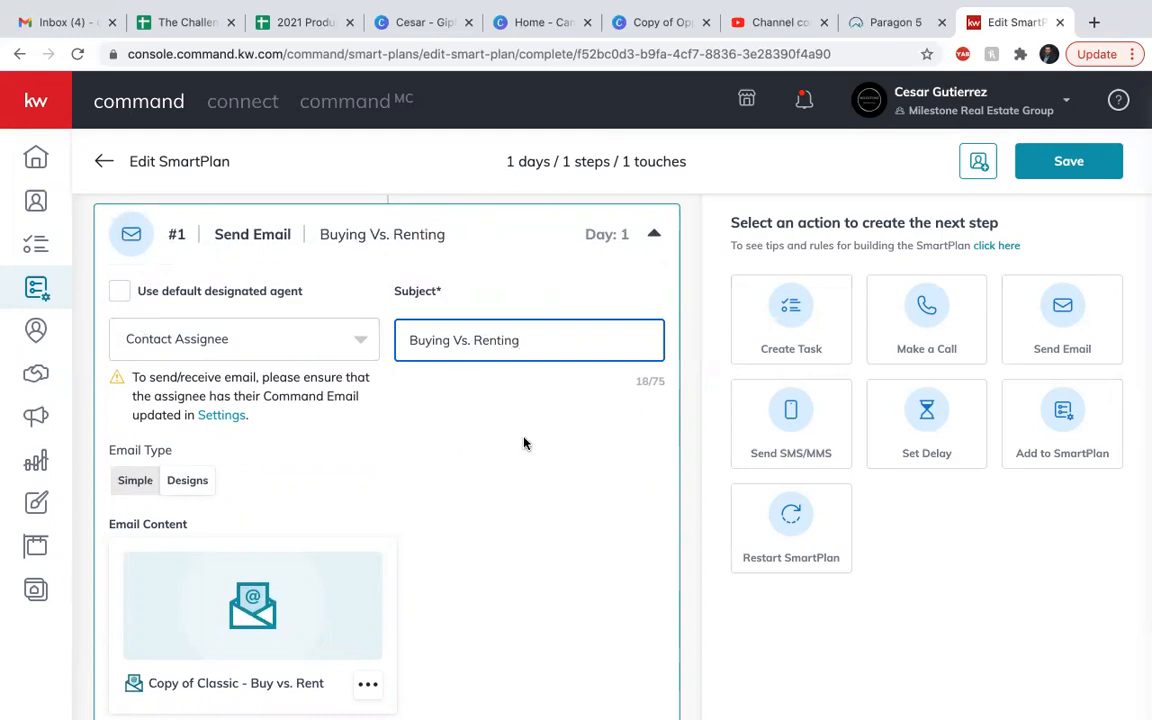
{"action": "scroll", "coordinate": [535, 504], "scroll_direction": "up", "scroll_amount": 3}
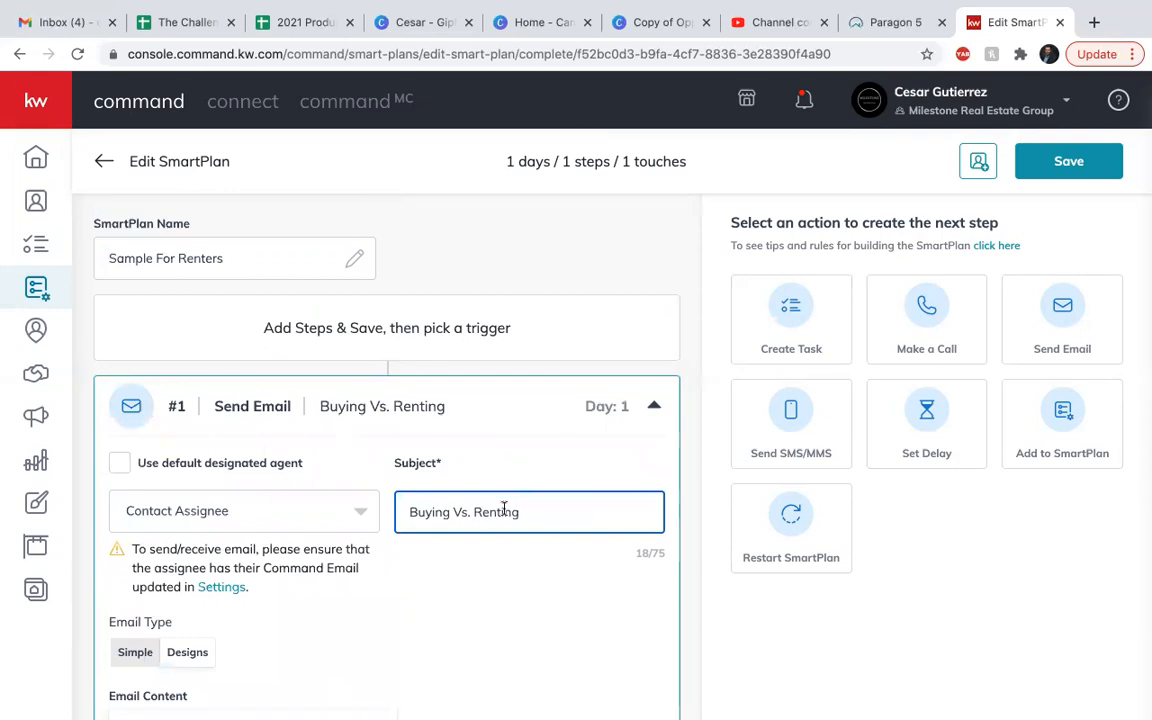
{"action": "left_click", "coordinate": [586, 630]}
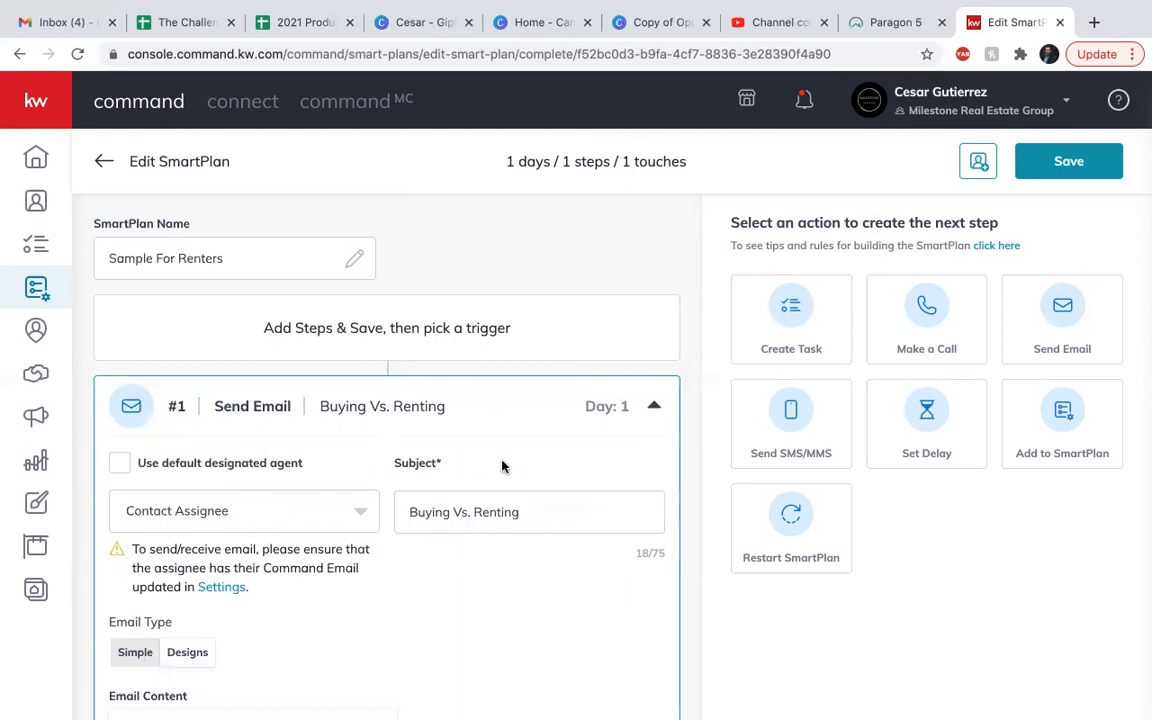
Add a Send SMS/MMS step to the SmartPlan after the Buying Vs. Renting email.
{"action": "scroll", "coordinate": [503, 465], "scroll_direction": "down", "scroll_amount": 1}
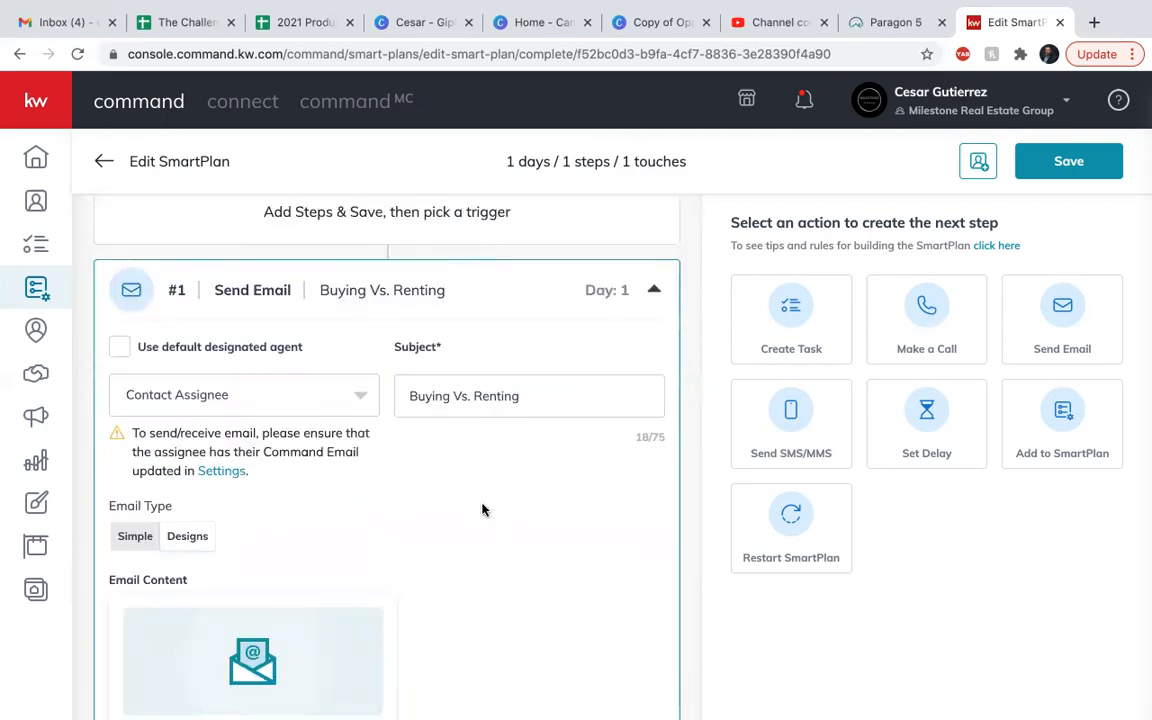
{"action": "scroll", "coordinate": [486, 502], "scroll_direction": "down", "scroll_amount": 2}
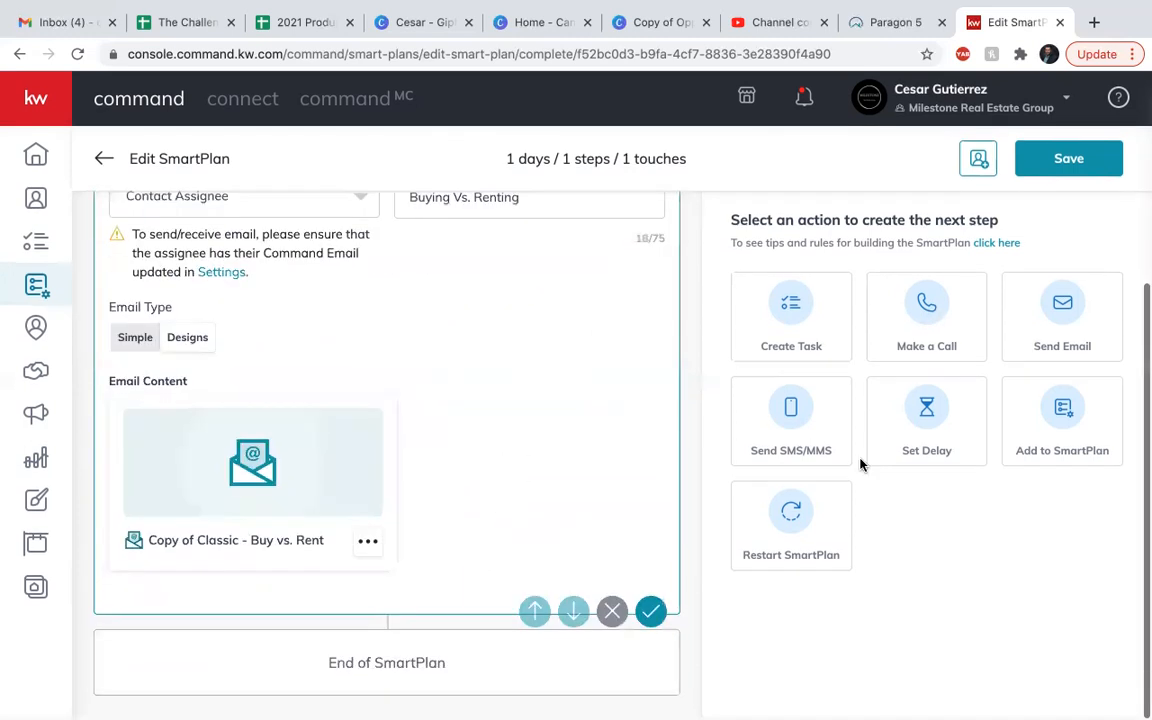
{"action": "left_click_drag", "start_coordinate": [815, 423], "coordinate": [902, 470]}
{"action": "left_click", "coordinate": [785, 421]}
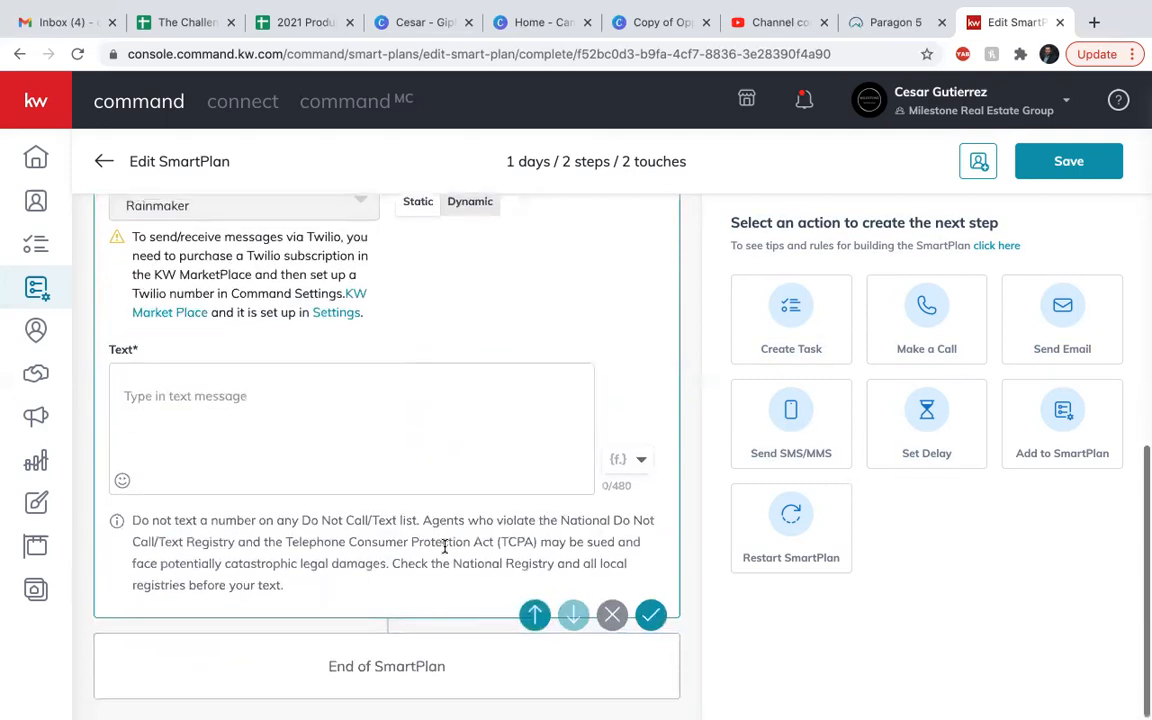
Add a Set Delay step, move it between the email and the SMS/MMS step, and set it to 7 days.
{"action": "left_click", "coordinate": [930, 413]}
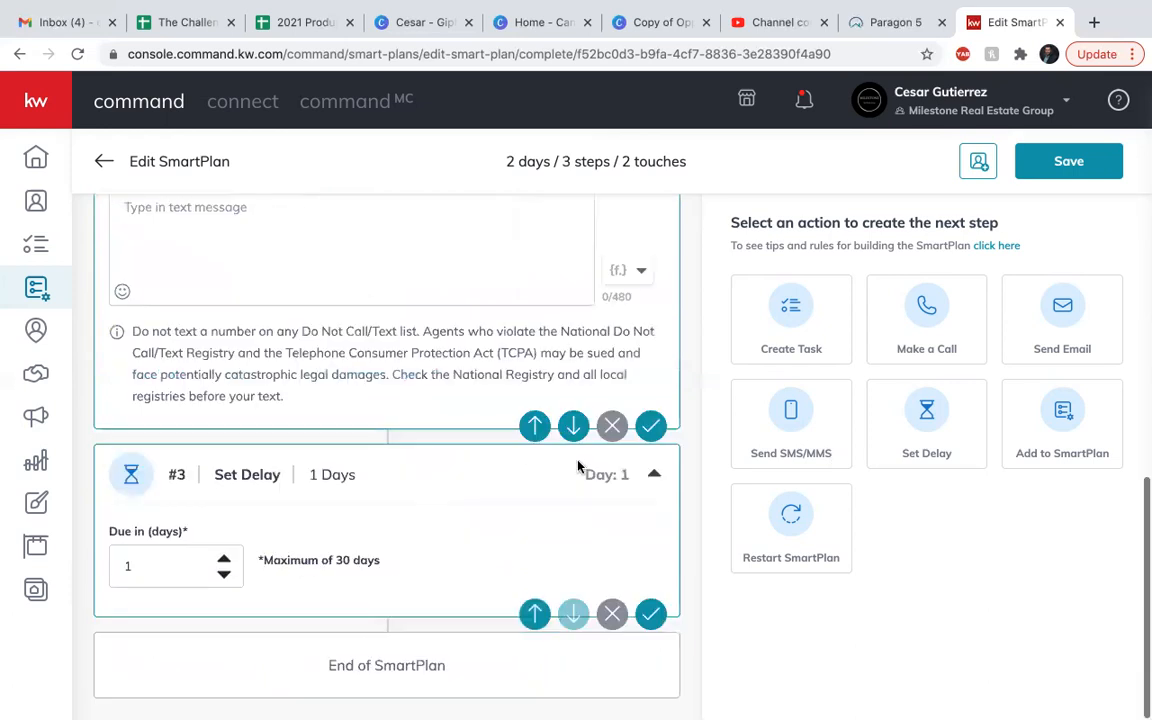
{"action": "left_click", "coordinate": [536, 613]}
{"action": "scroll", "coordinate": [355, 411], "scroll_direction": "up", "scroll_amount": 3}
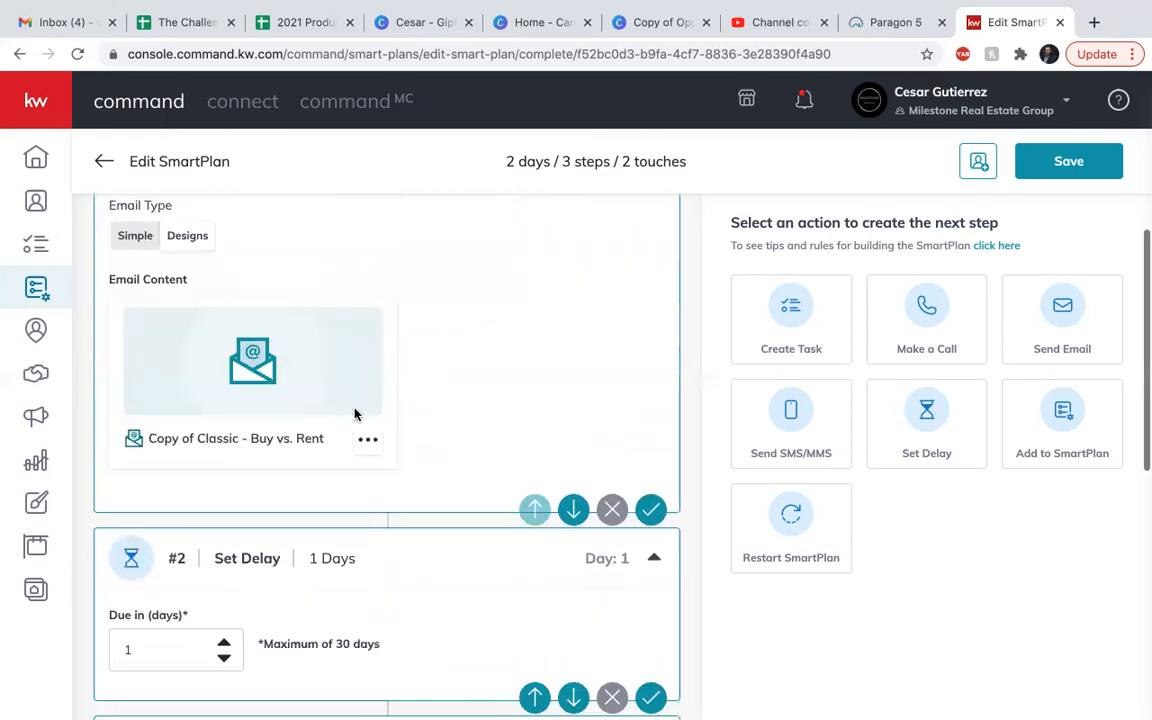
{"action": "scroll", "coordinate": [355, 411], "scroll_direction": "down", "scroll_amount": 3}
{"action": "left_click", "coordinate": [224, 454]}
{"action": "left_click", "coordinate": [224, 454]}
{"action": "left_click", "coordinate": [224, 454]}
{"action": "left_click", "coordinate": [224, 454]}
{"action": "left_click", "coordinate": [224, 454]}
{"action": "left_click", "coordinate": [224, 454]}
{"action": "left_click", "coordinate": [224, 454]}
{"action": "left_click", "coordinate": [224, 466]}
Turn off the SMS/MMS step's default designated agent, assign it to Contact Assignee, and activate its message text field.
{"action": "scroll", "coordinate": [330, 522], "scroll_direction": "down", "scroll_amount": 3}
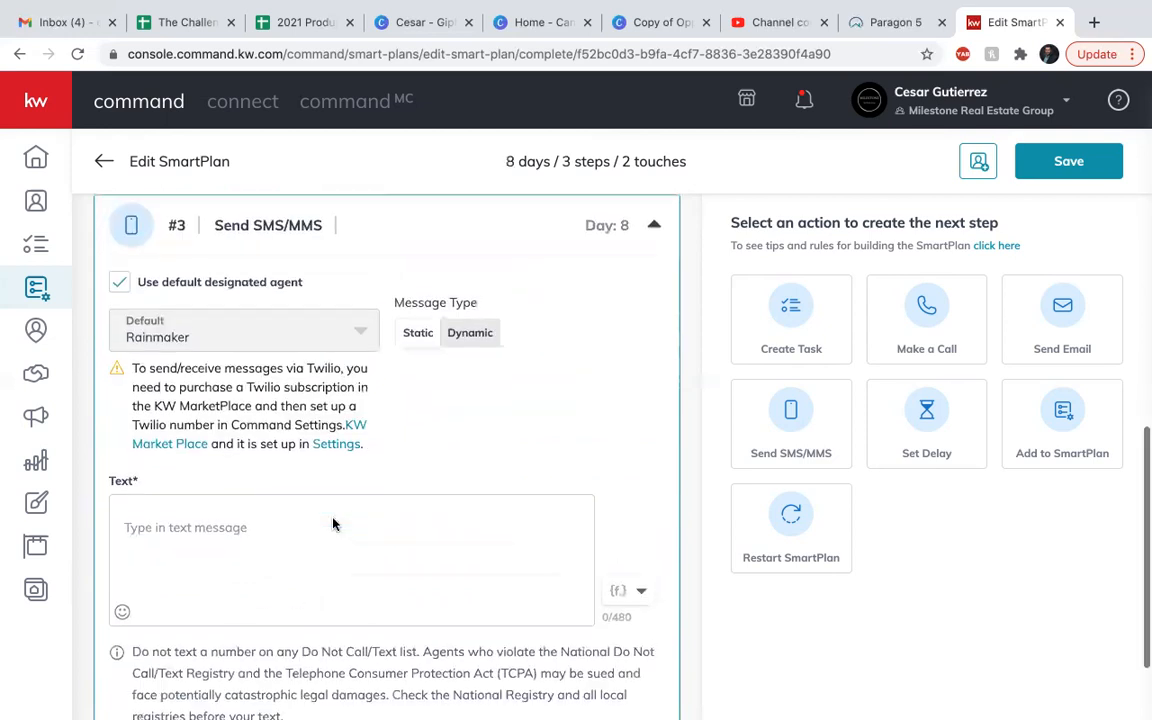
{"action": "left_click", "coordinate": [121, 278]}
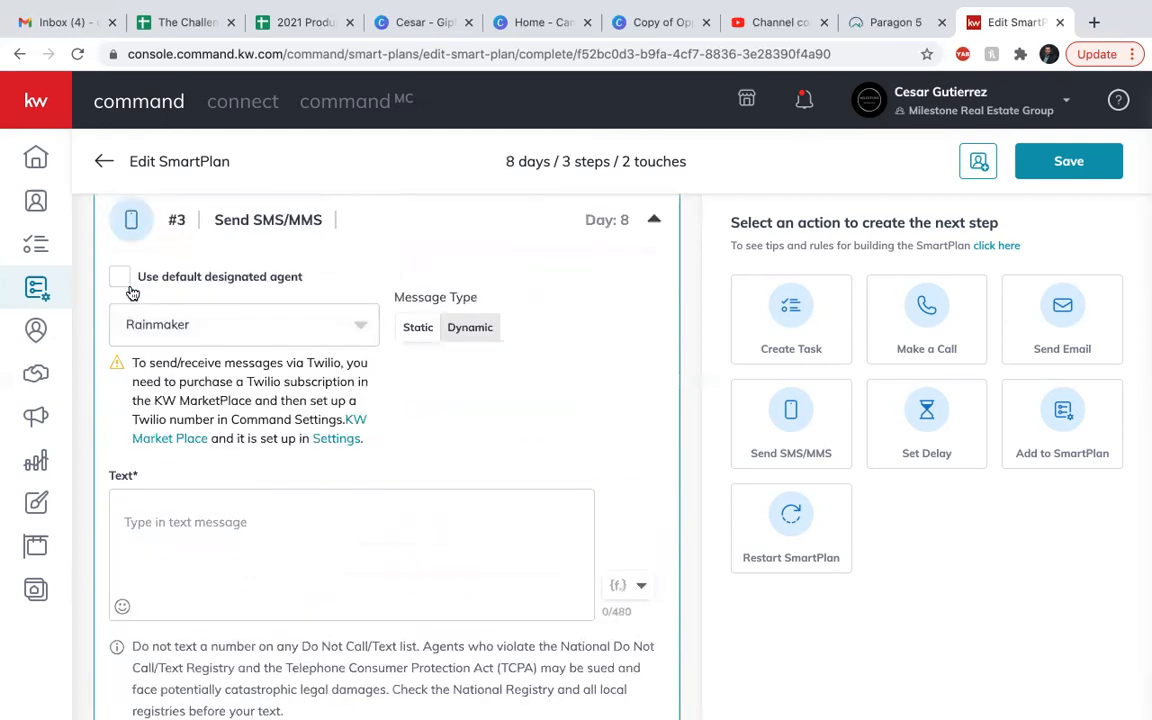
{"action": "left_click", "coordinate": [158, 322]}
{"action": "left_click", "coordinate": [176, 410]}
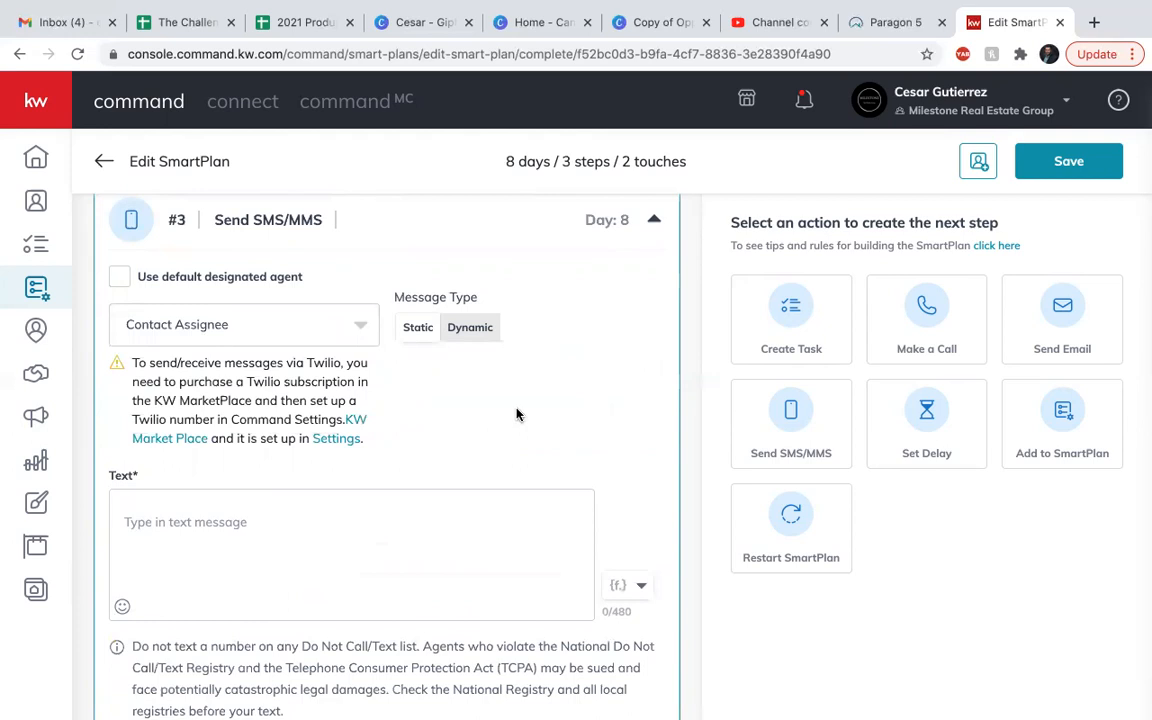
{"action": "left_click", "coordinate": [188, 522]}
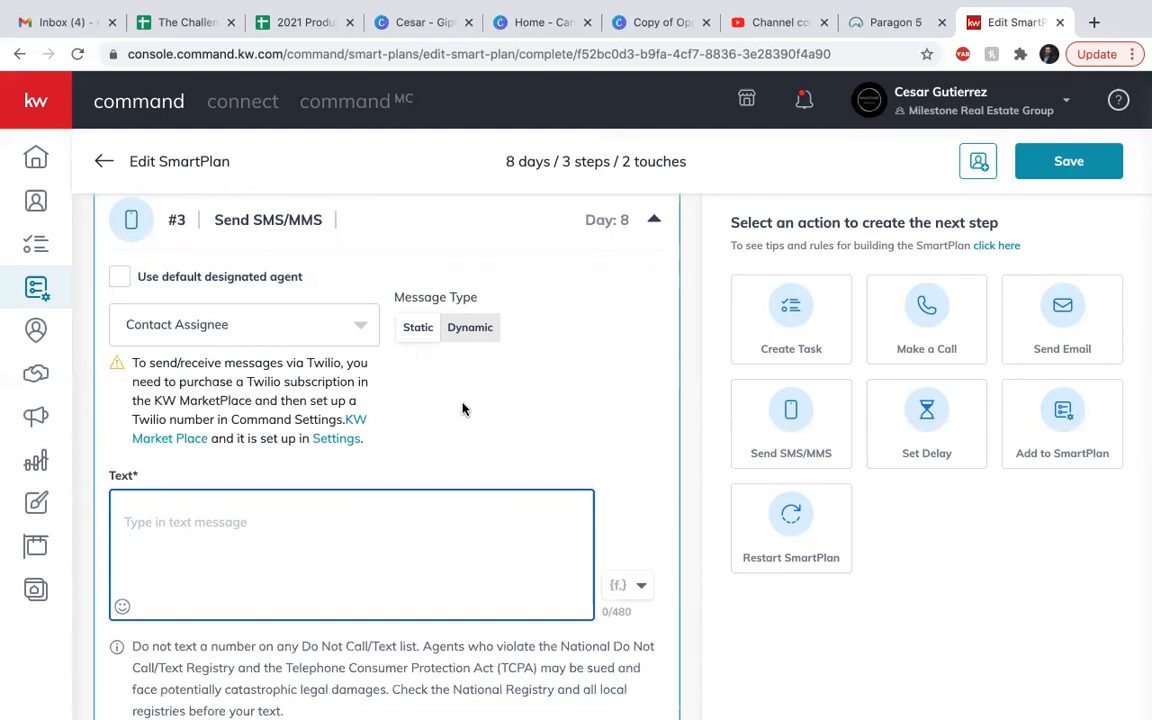
{"action": "scroll", "coordinate": [462, 408], "scroll_direction": "up", "scroll_amount": 10}
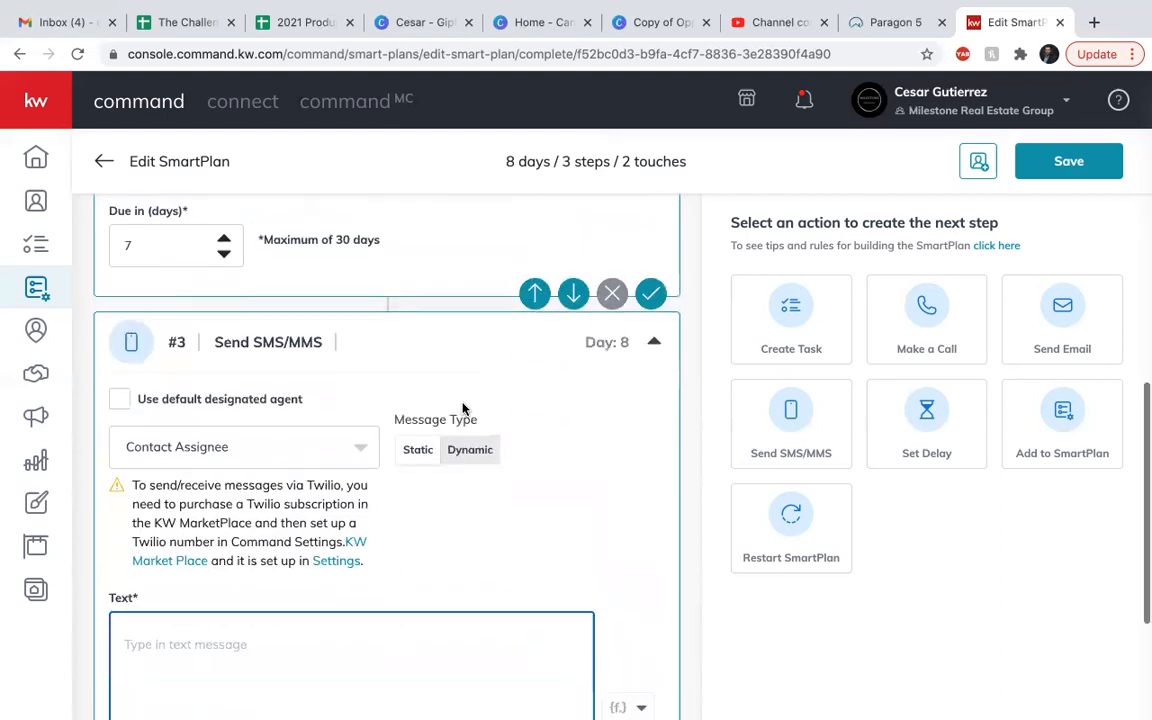